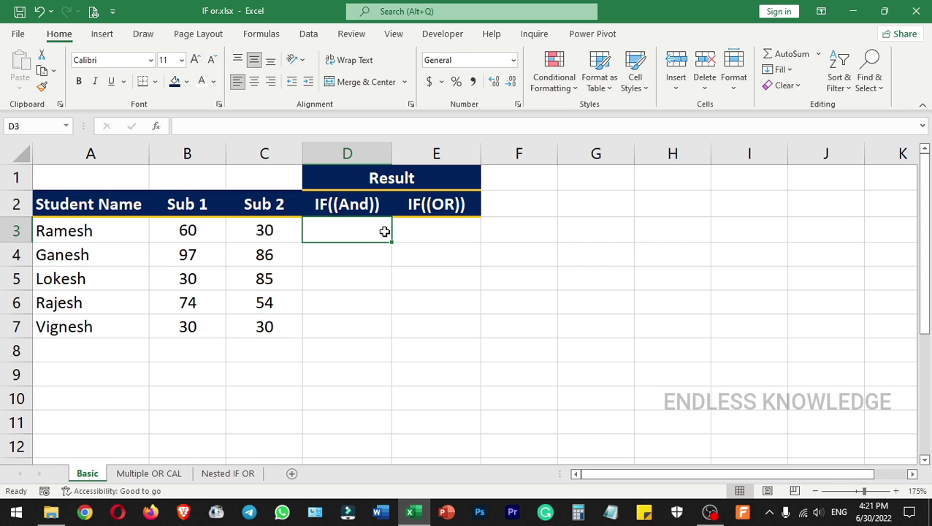
type("=if")
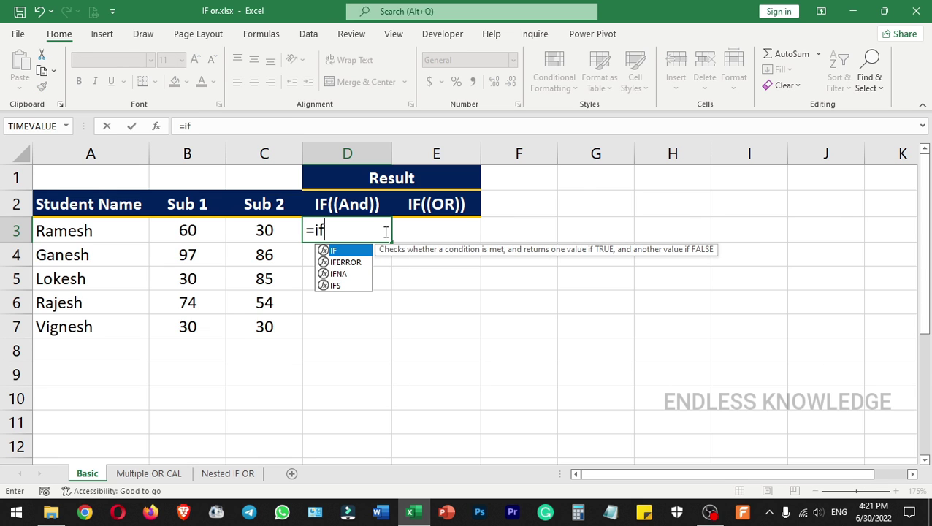
key("Tab")
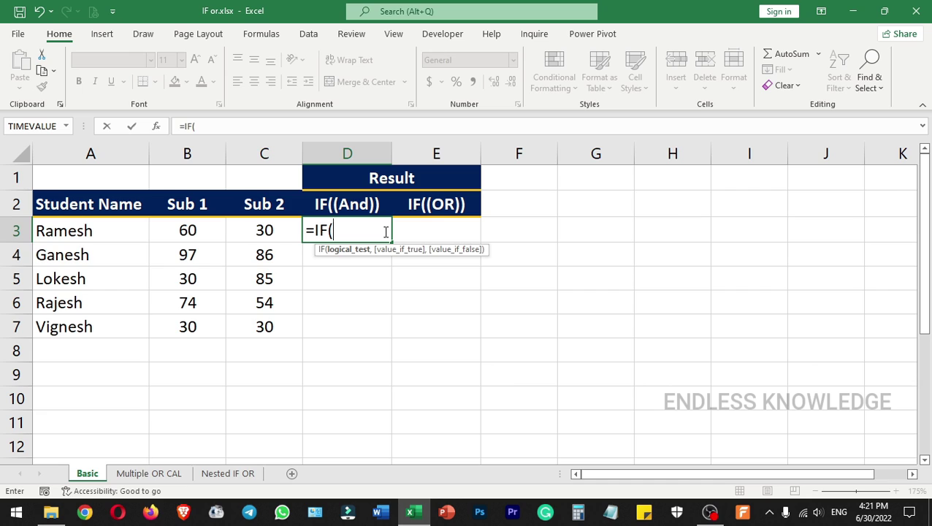
type("and")
key("Tab")
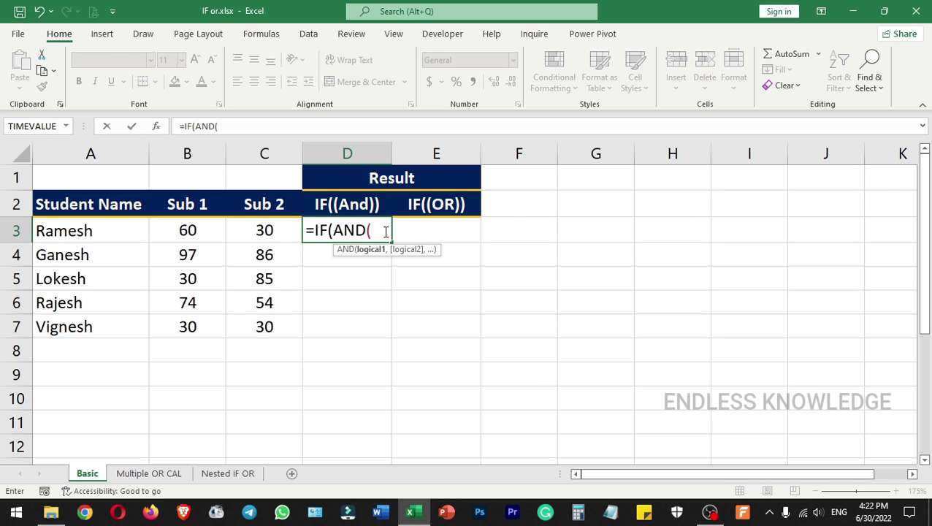
key("Escape")
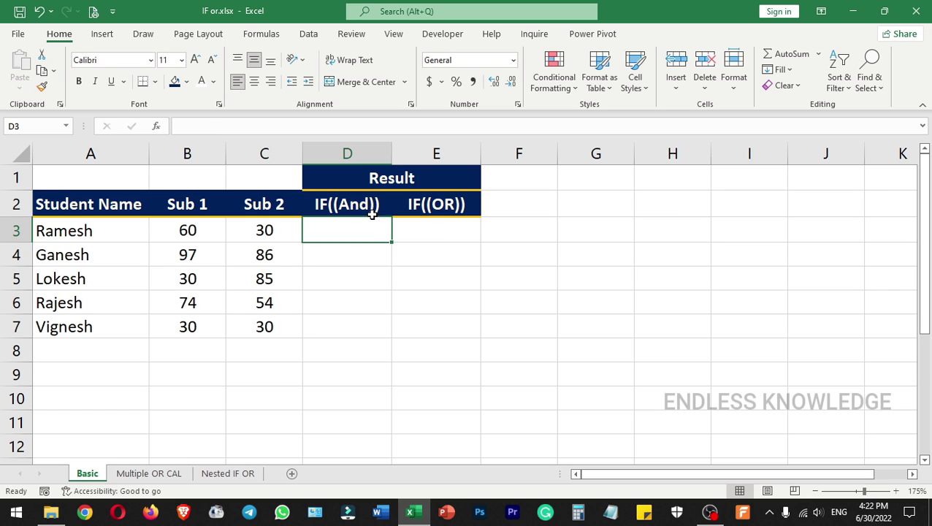
left_click(371, 214)
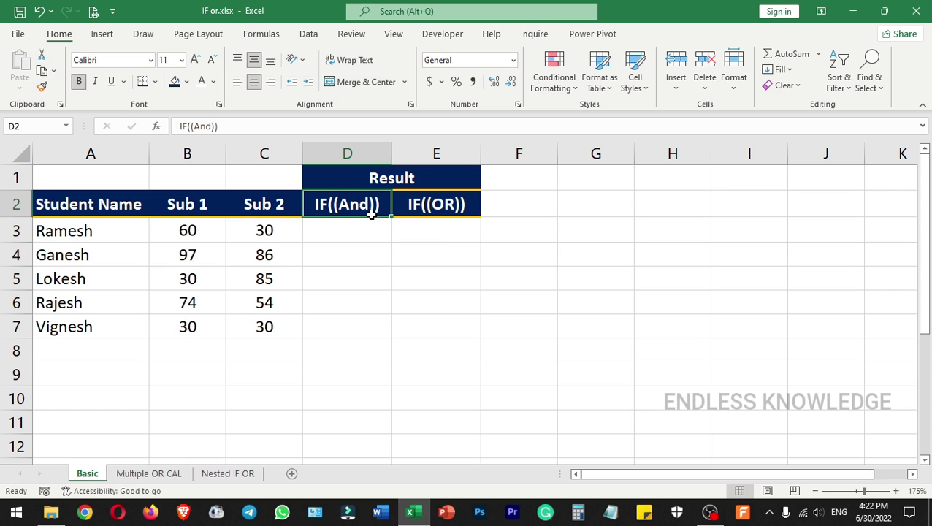
left_click(428, 205)
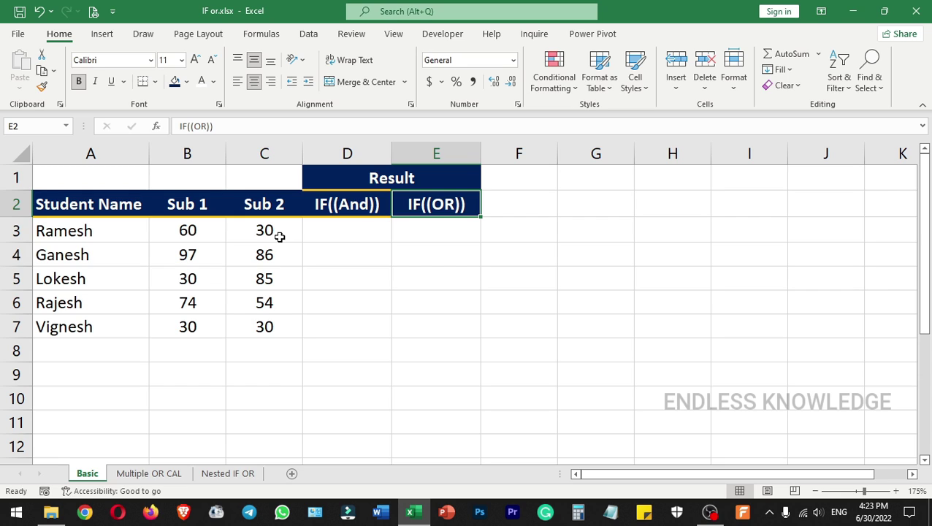
left_click(395, 177)
- Start an IF formula in D3 whose AND test requires both B3>=35 and C3>=35
left_click(349, 234)
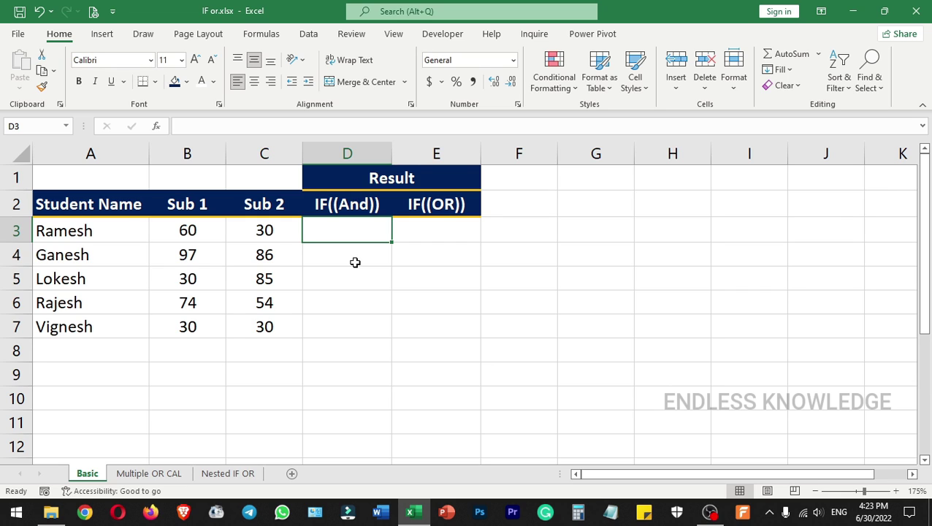
type("=if")
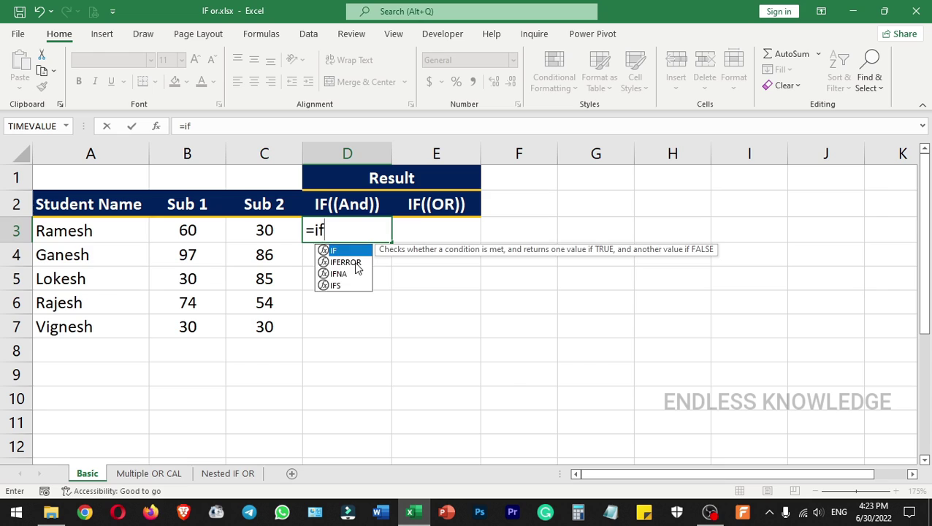
key("Tab")
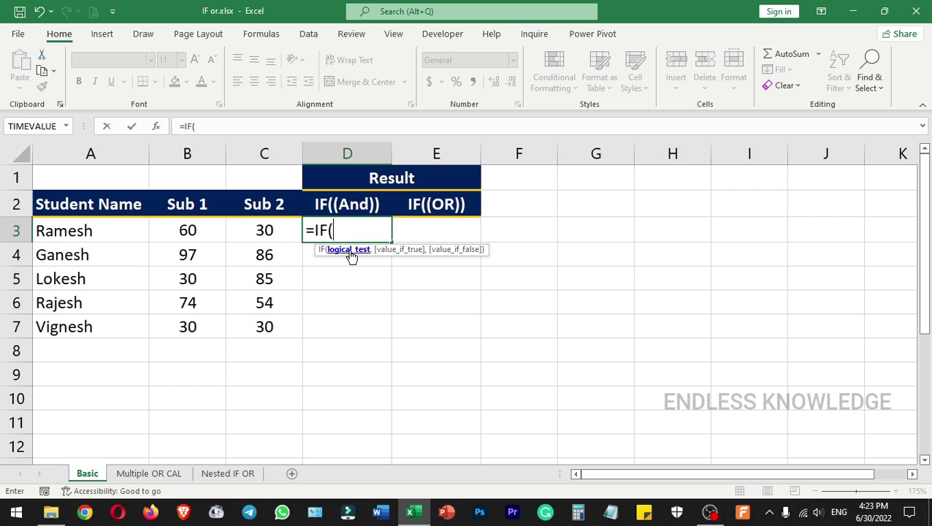
type("and")
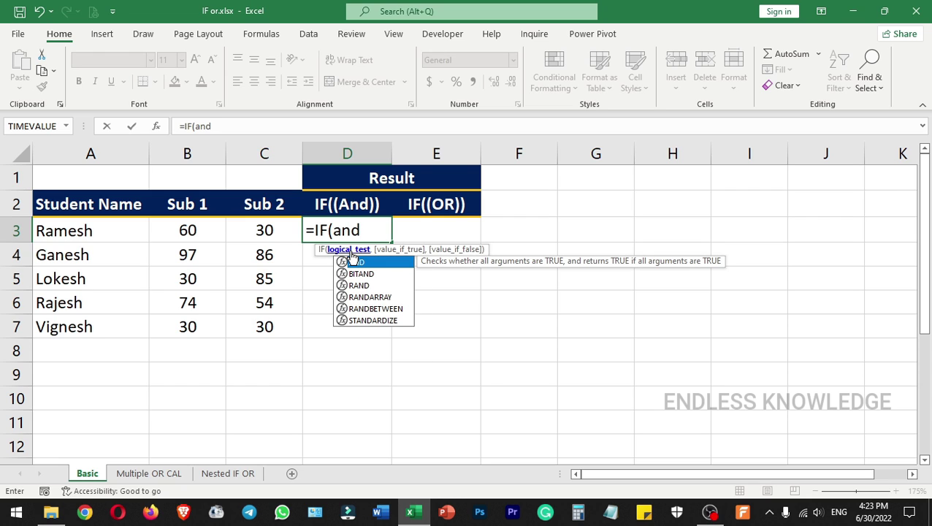
key("Tab")
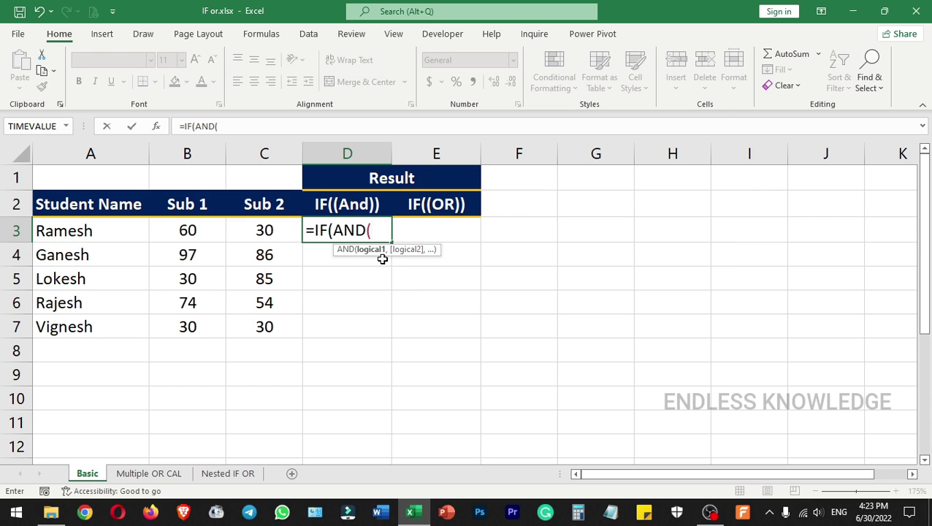
left_click(210, 230)
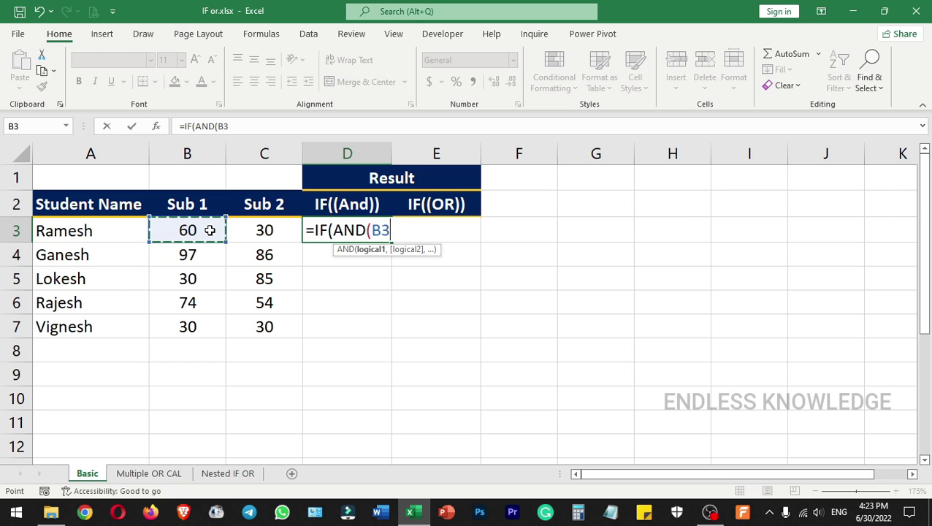
type(">=35")
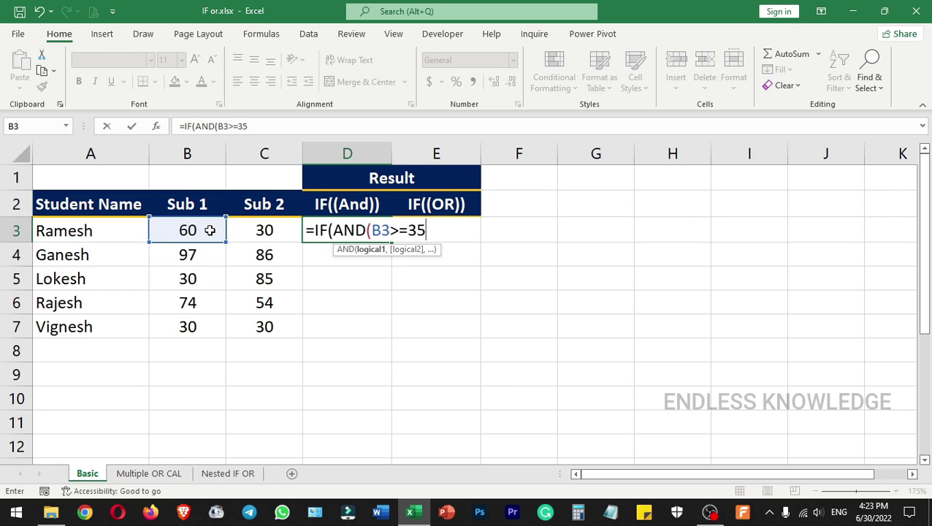
type(",")
key("Left")
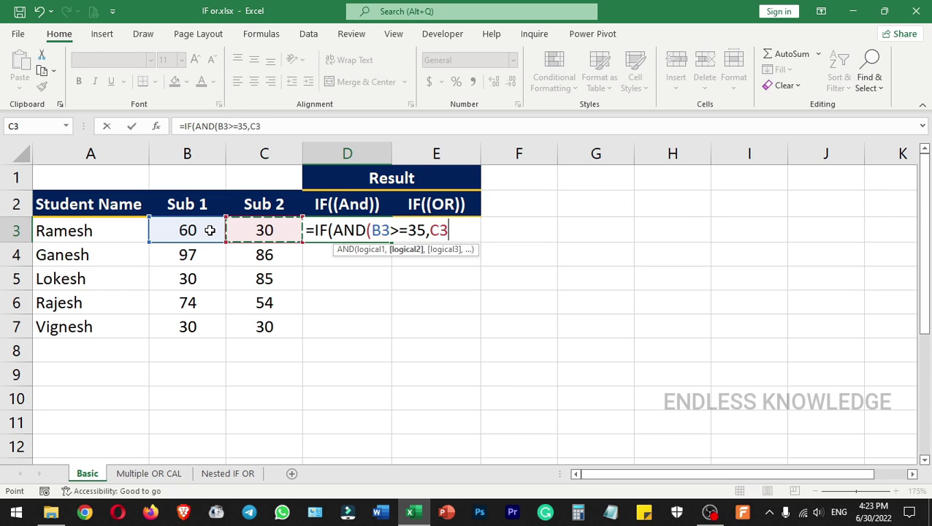
type(">=35")
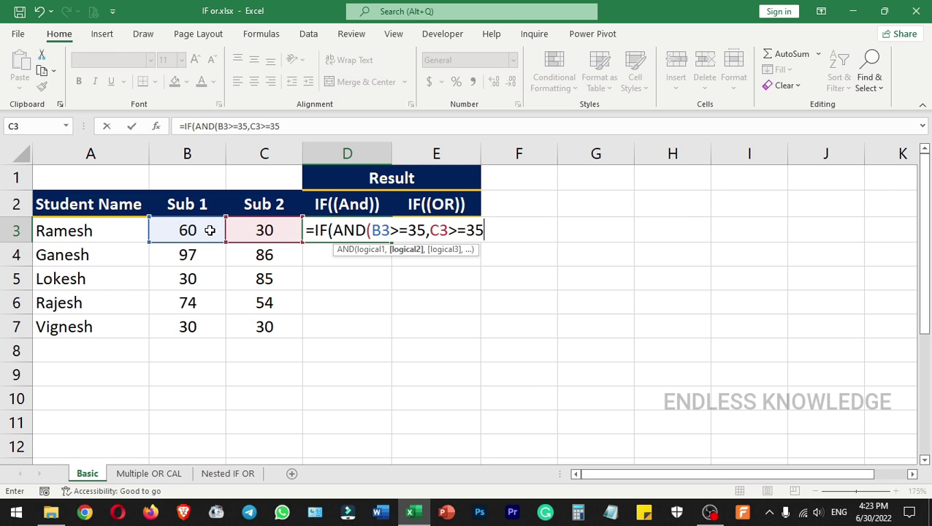
type(")")
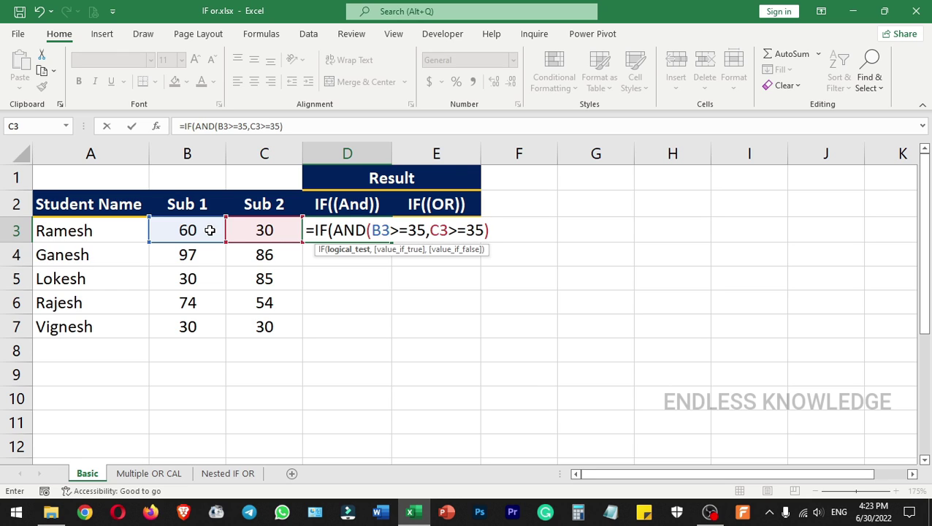
- Complete the D3 formula so it returns "Pass" when the AND test is true and "Fail" otherwise
type(",")
type("\"P")
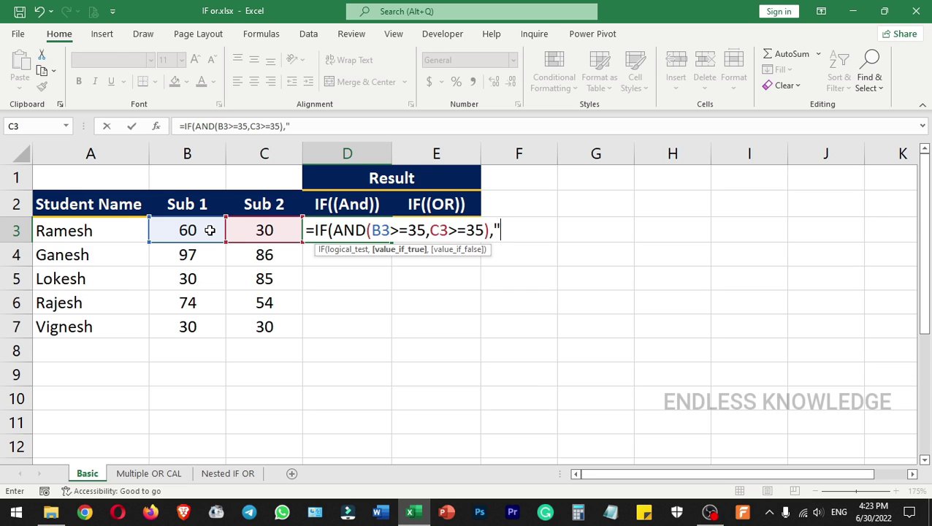
type("ass\"")
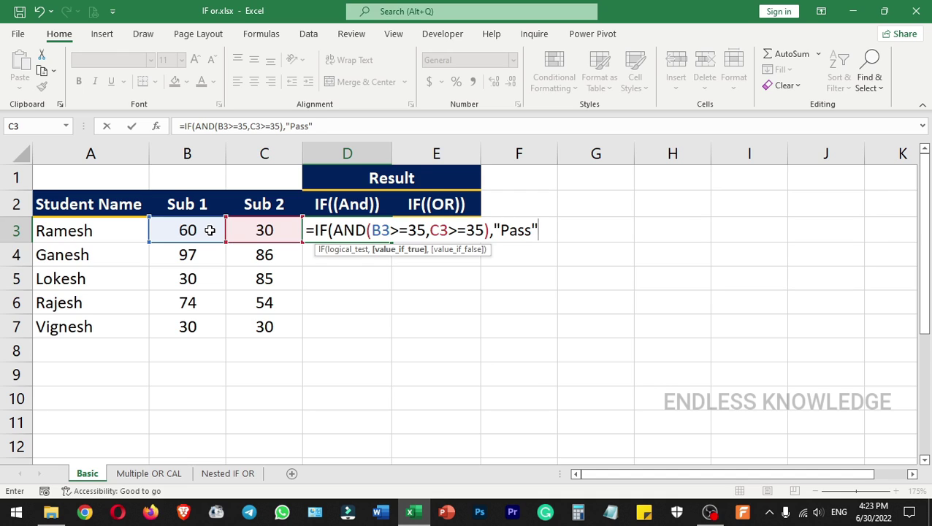
type(",\"")
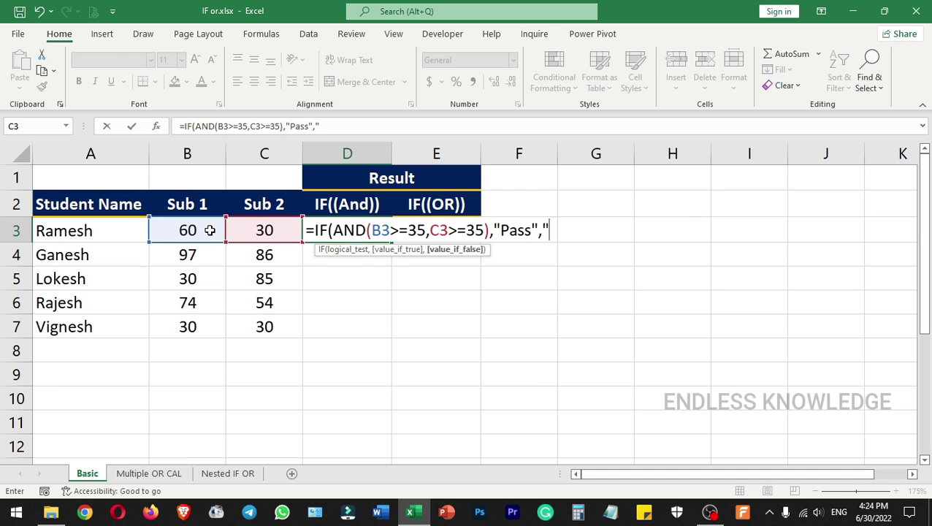
type("Fail\")")
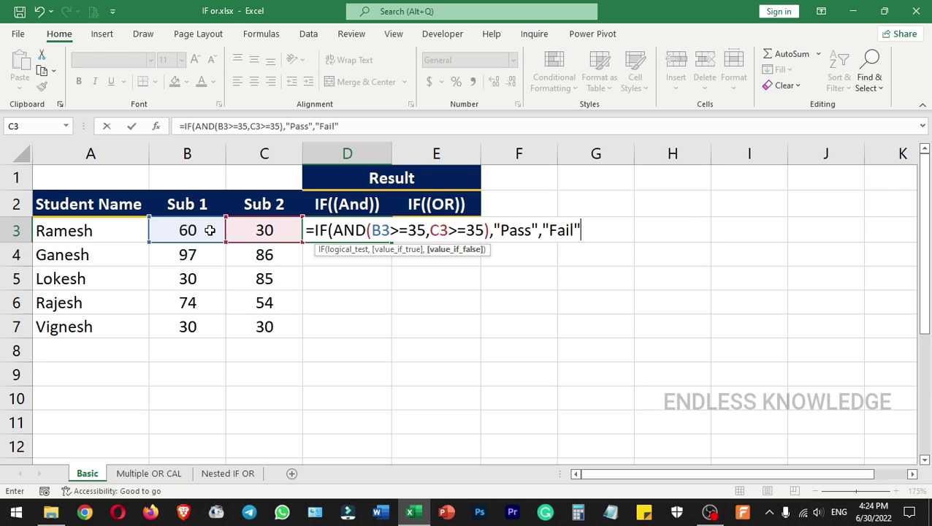
key("Return")
key("Up")
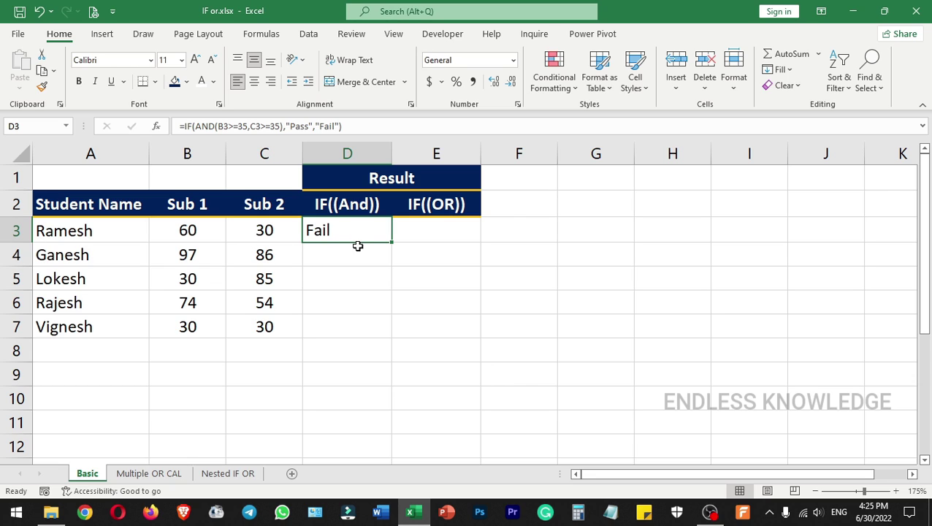
- Start an IF formula in E3 whose OR test requires either B3>=35 or C3>=35
left_click(437, 231)
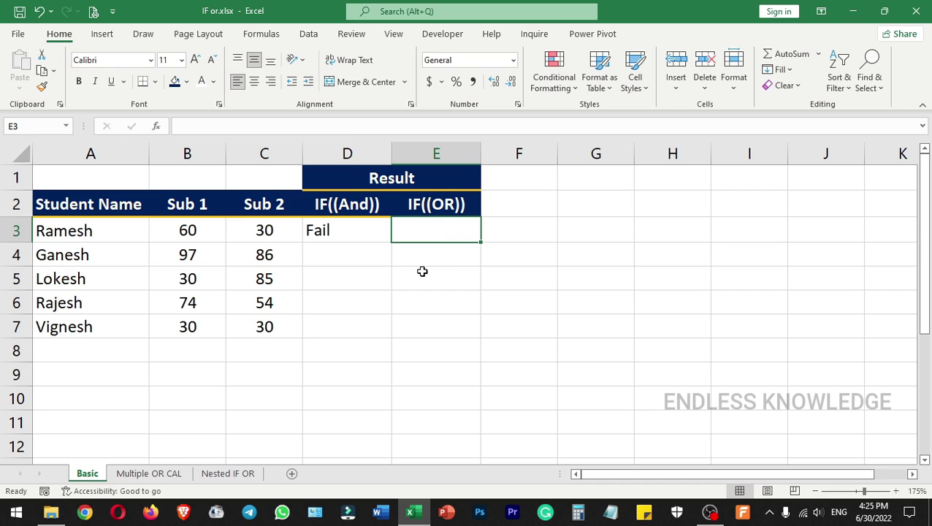
type("=if")
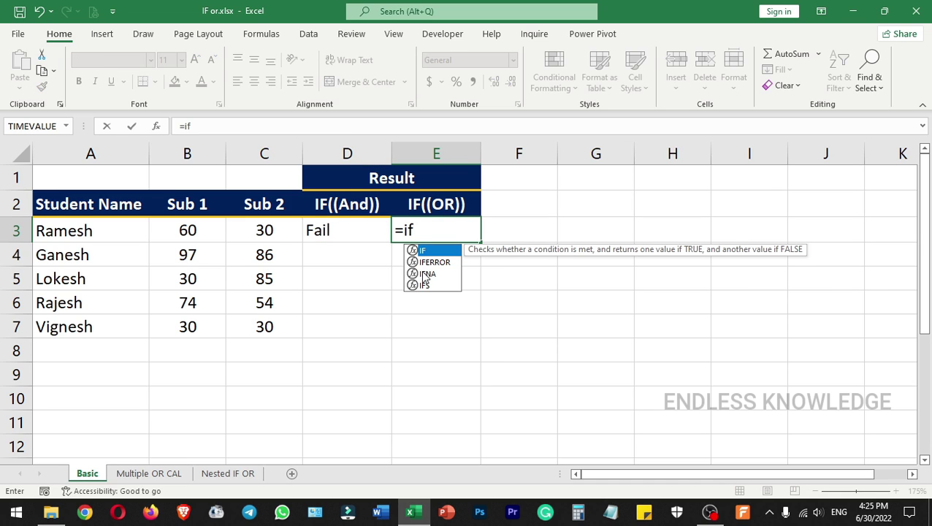
key("Tab")
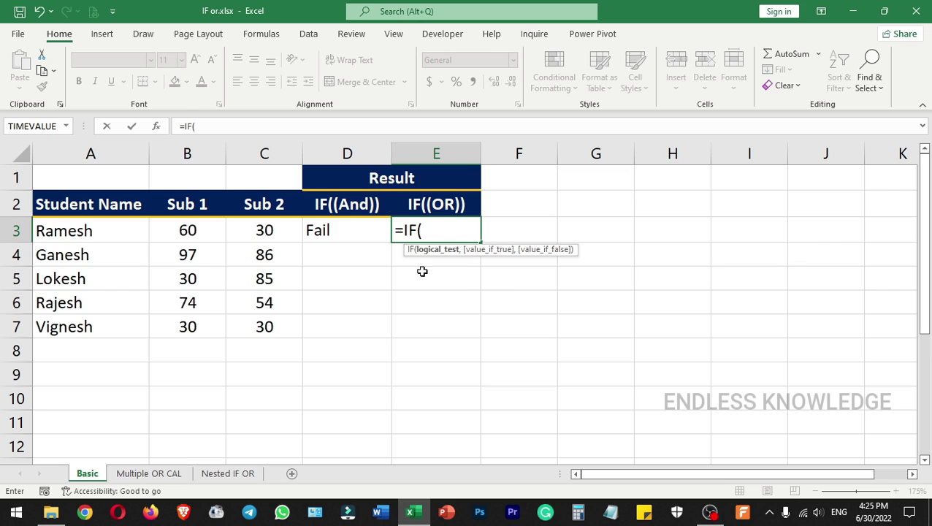
type("or")
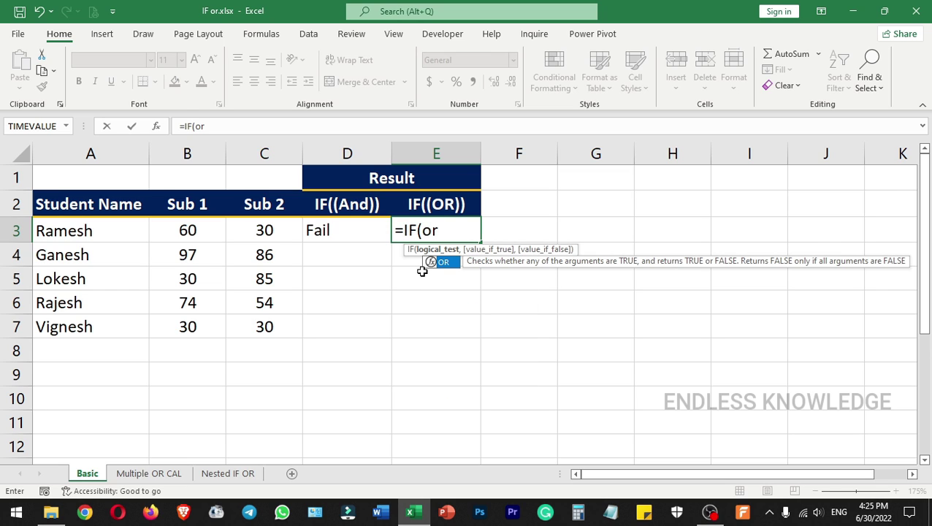
key("Tab")
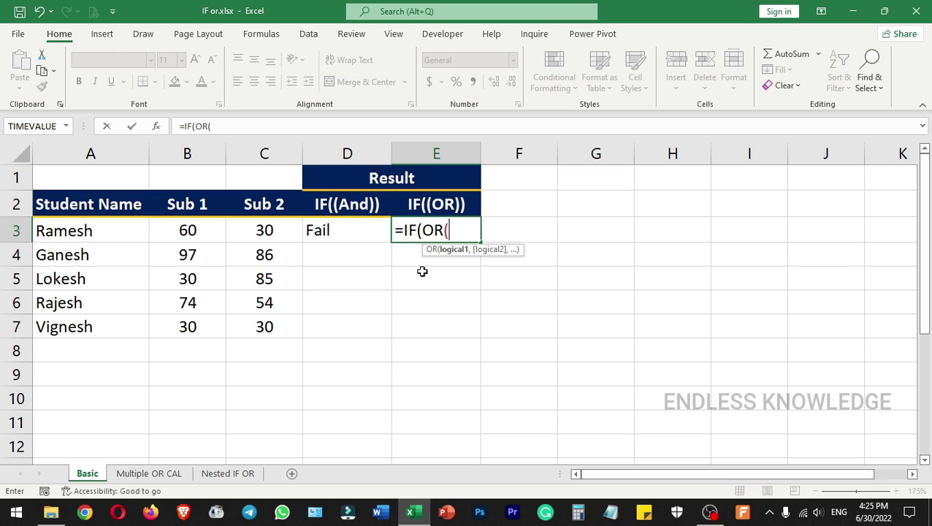
left_click(190, 229)
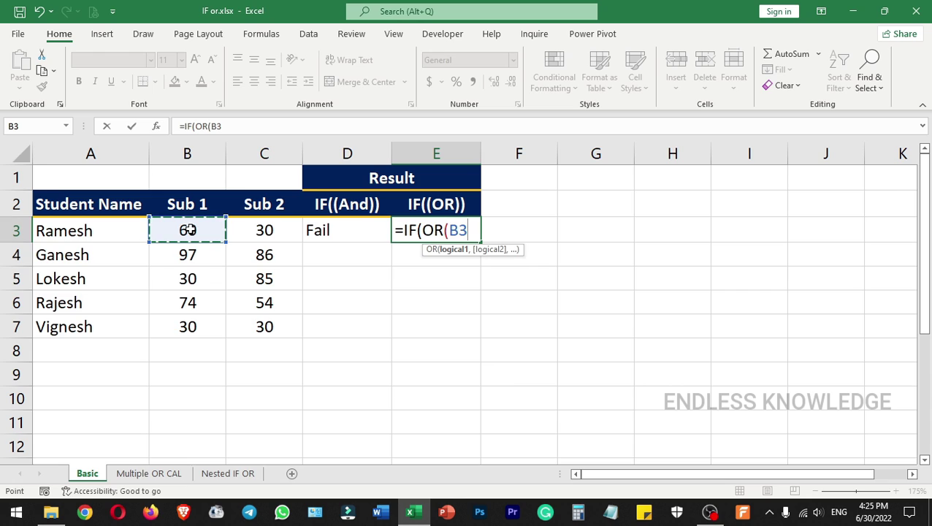
type(">=")
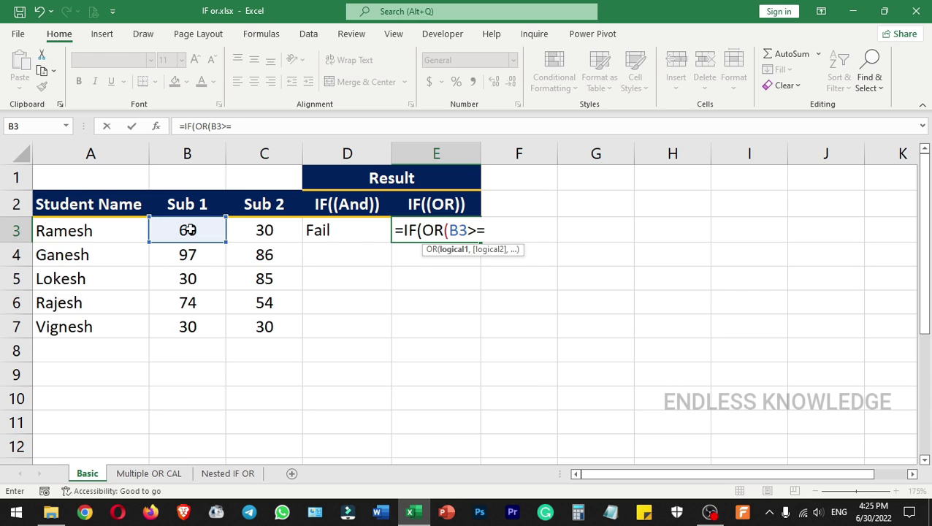
type("35,")
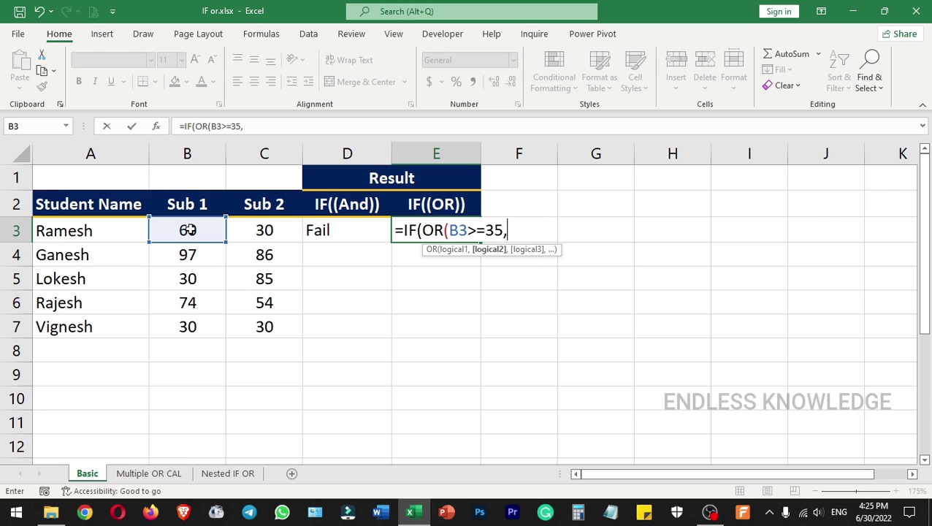
left_click(272, 229)
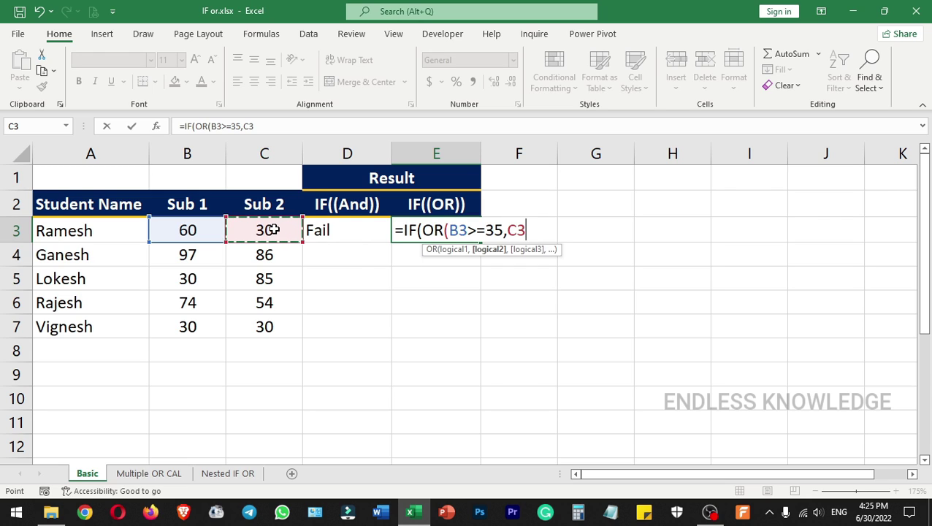
type(">=35")
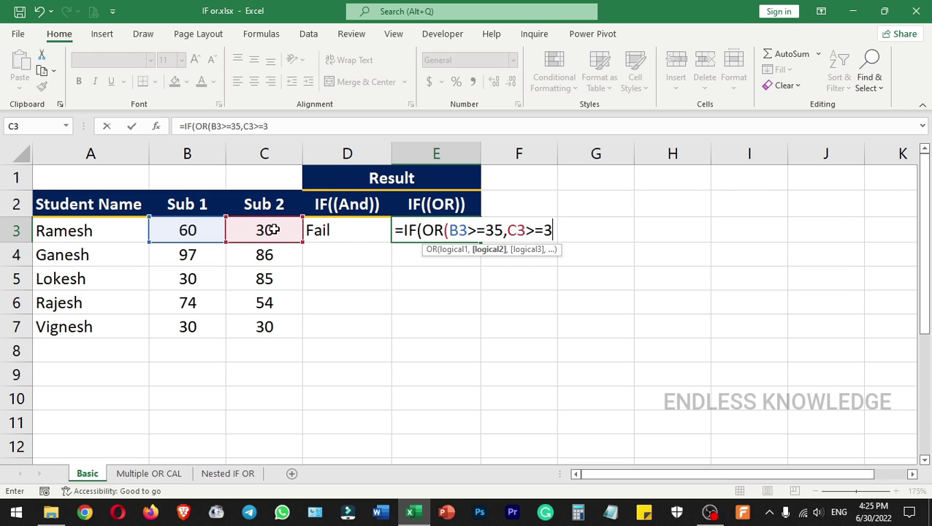
- Complete the E3 formula so it returns "Pass" when the OR test is true and "Fail" otherwise
type("),\"Pass")
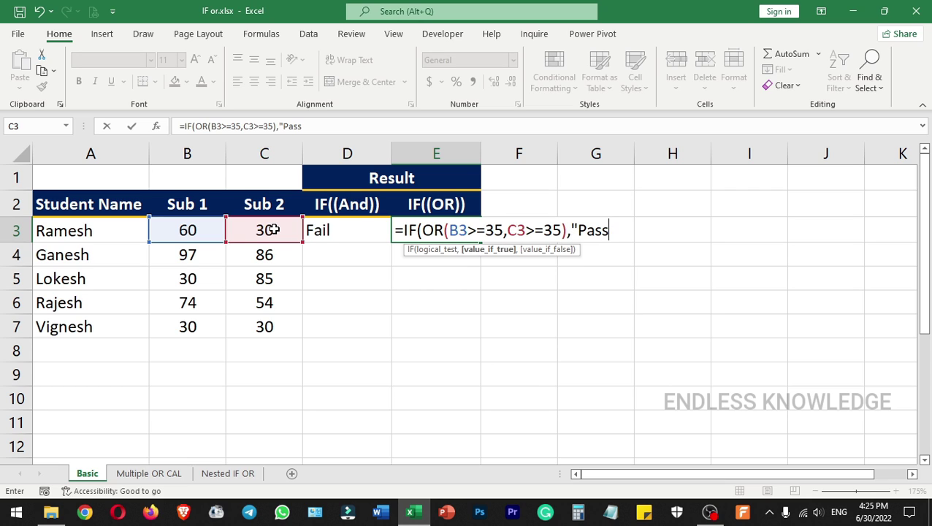
type("\",\"Fail")
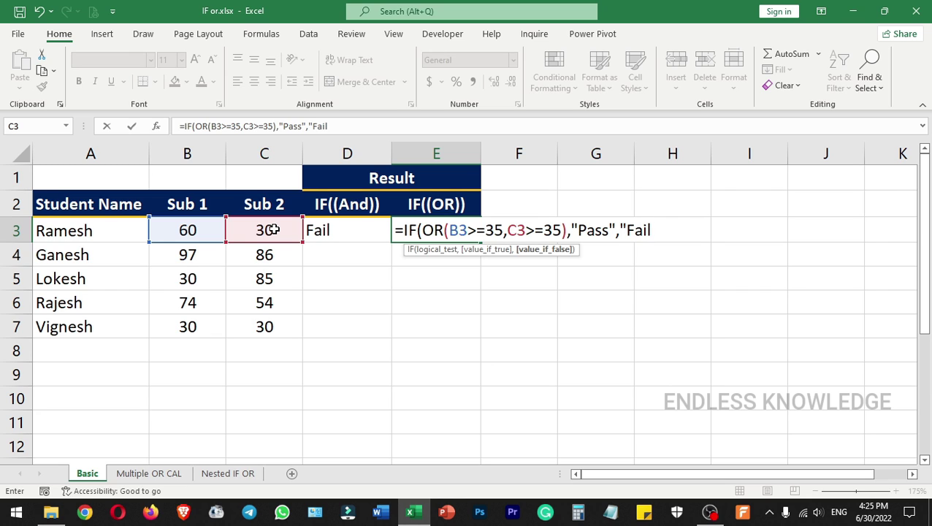
type("\")")
key("Return")
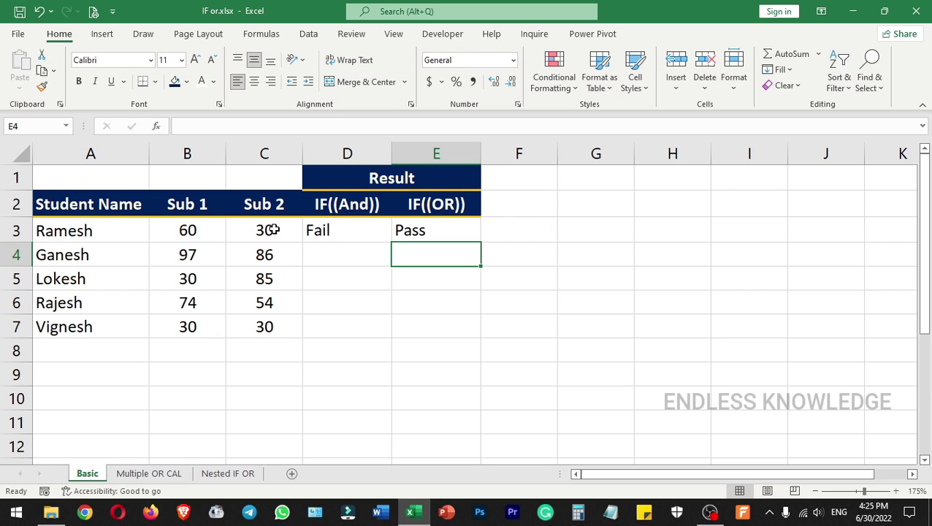
left_click(407, 232)
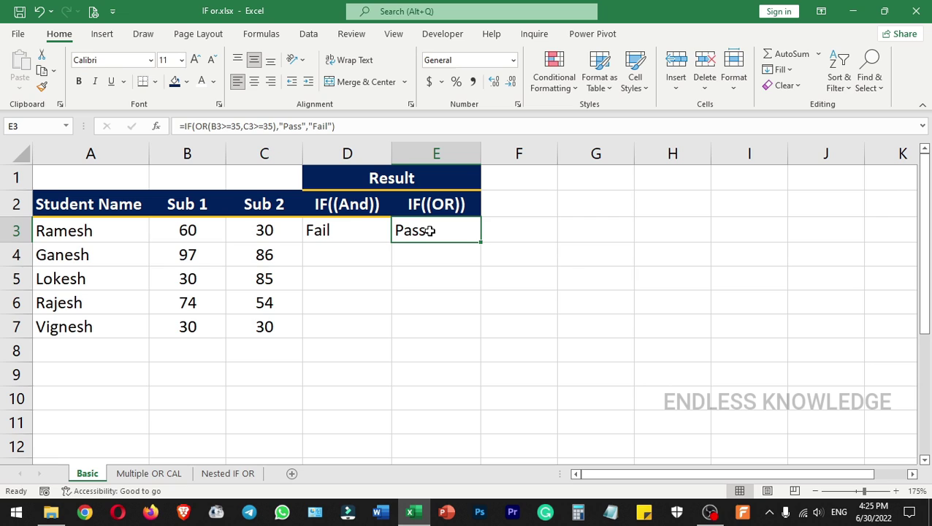
- Examine the IF AND formula in D3 and the IF OR formula in E3, comparing their logical tests and return values
left_click(352, 231)
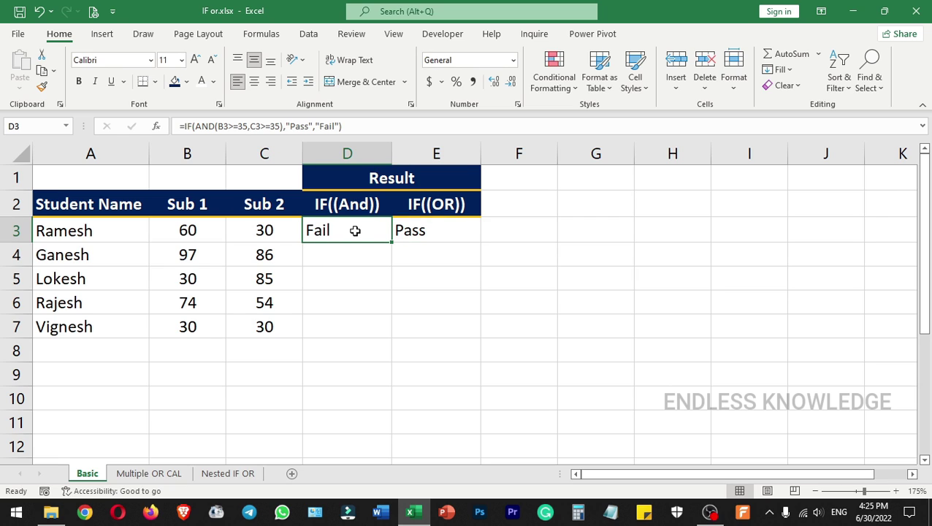
double_click(357, 231)
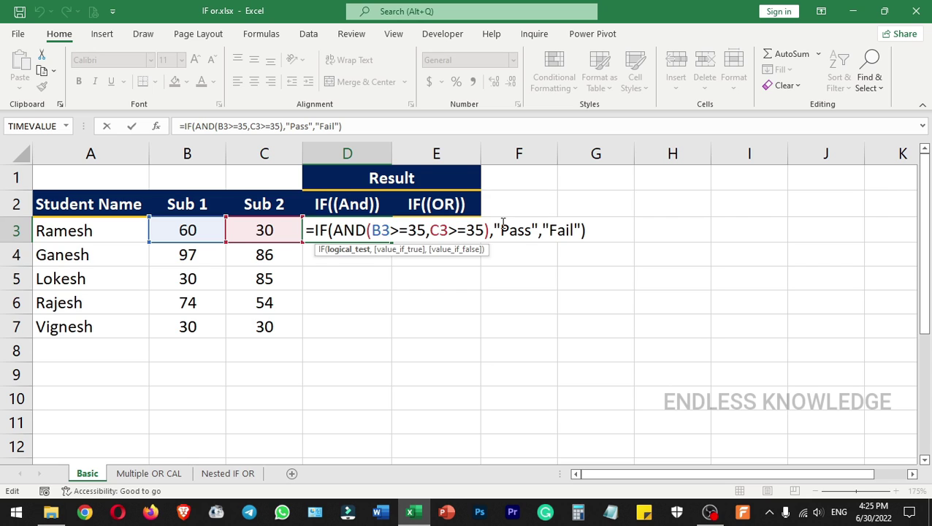
key("ctrl+Return")
left_click(445, 227)
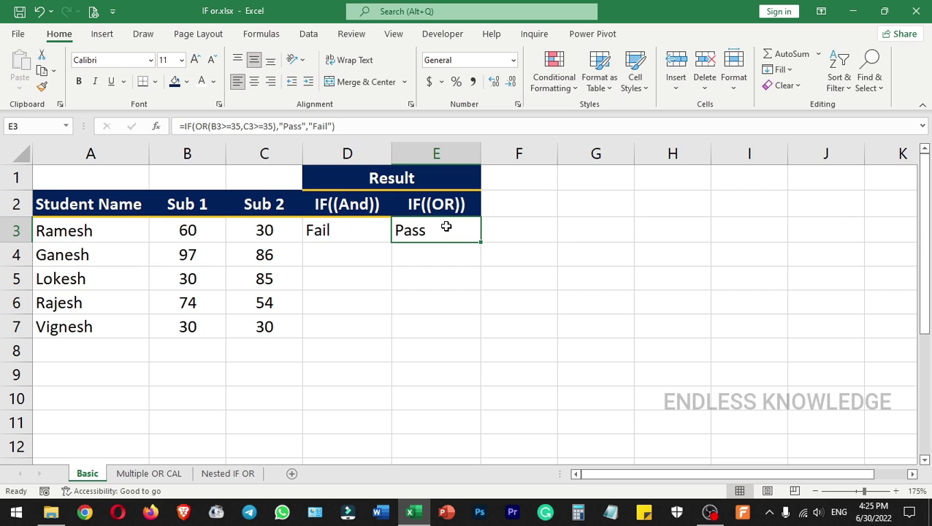
double_click(446, 227)
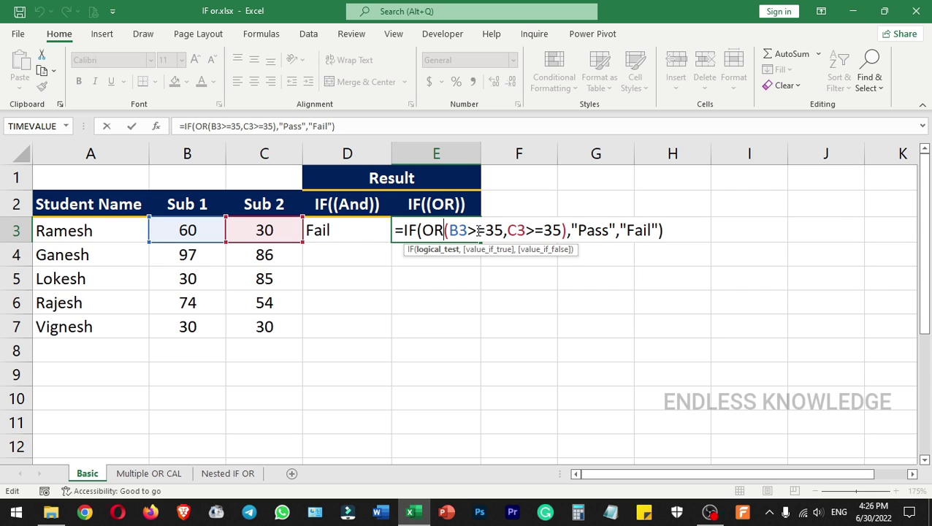
left_click(478, 231)
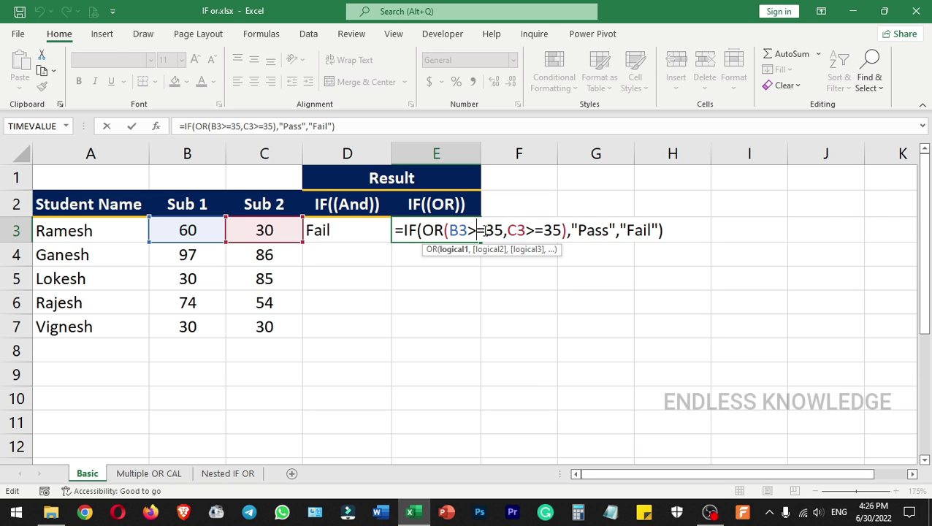
left_click(594, 228)
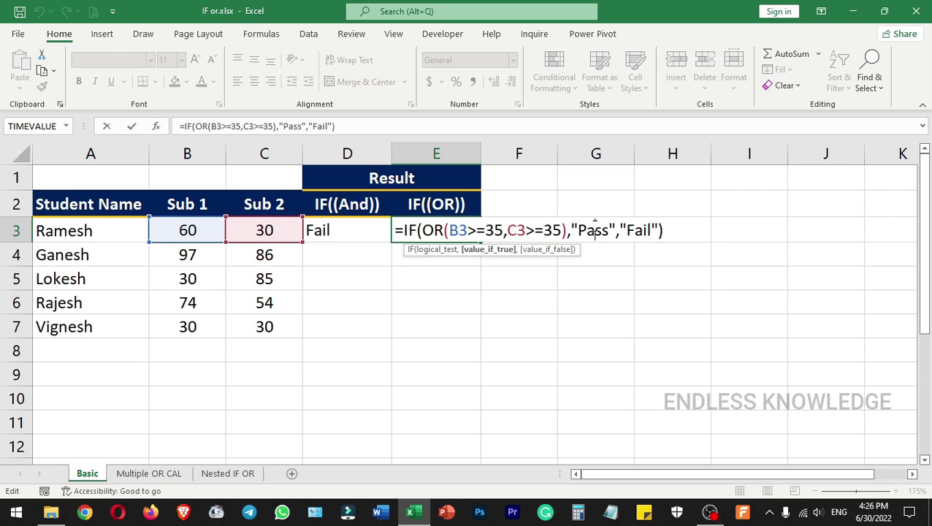
key("ctrl+Return")
left_click(358, 224)
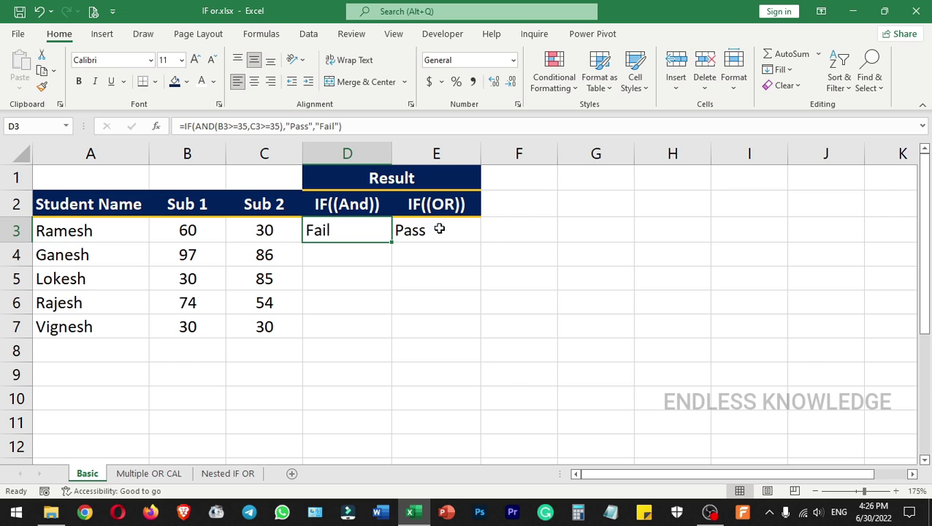
double_click(377, 222)
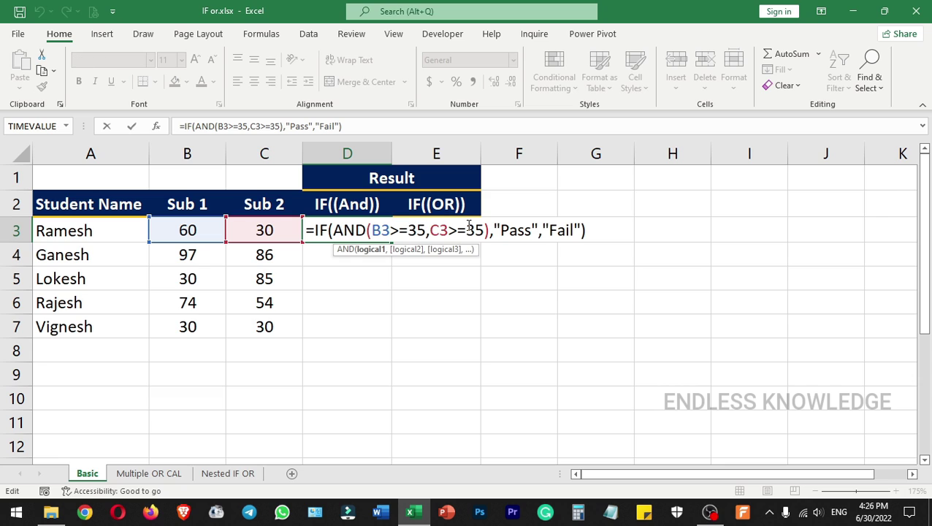
key("Escape")
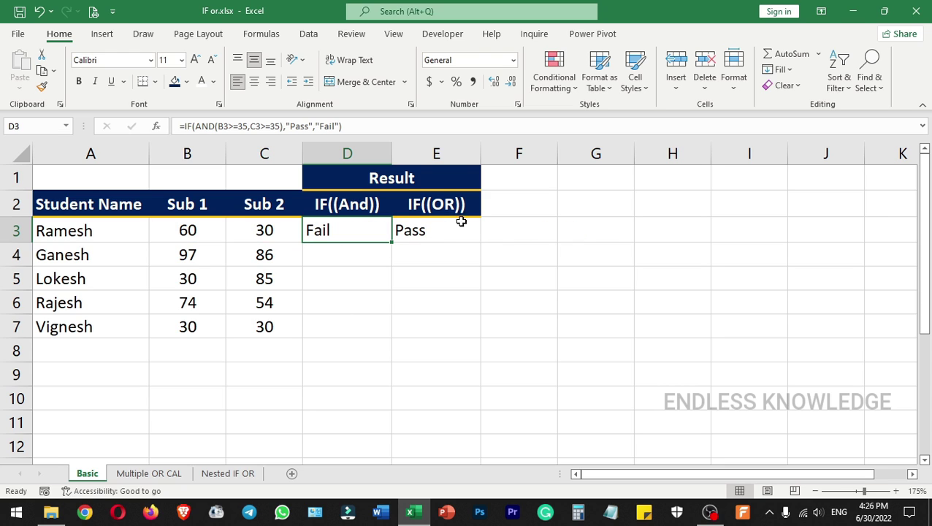
double_click(448, 225)
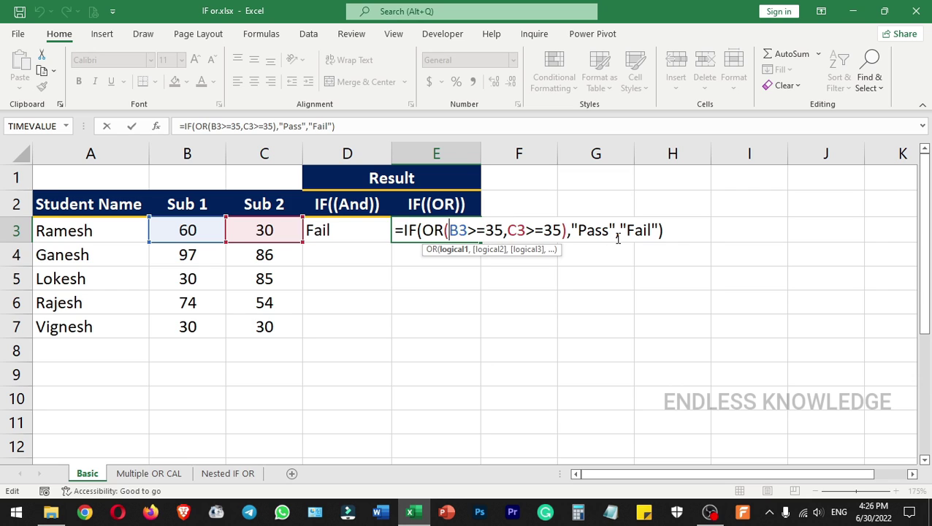
left_click(593, 230)
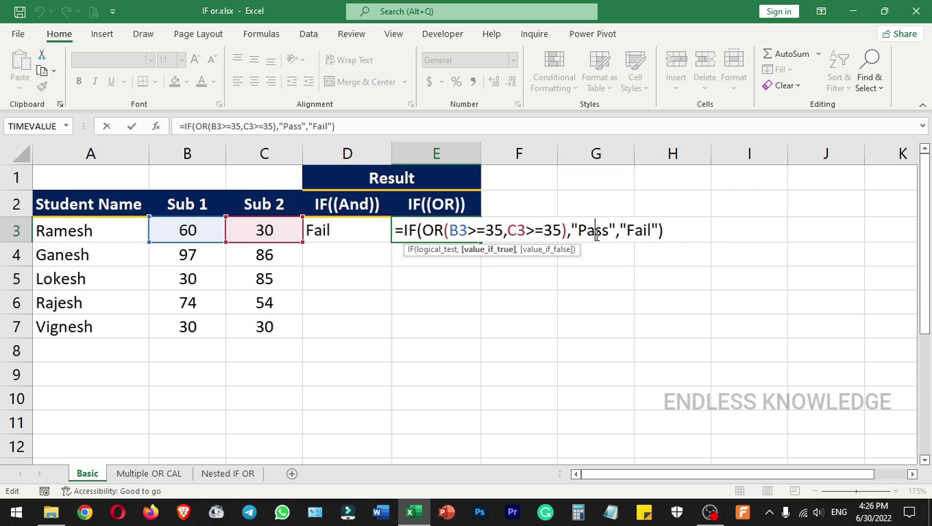
key("Escape")
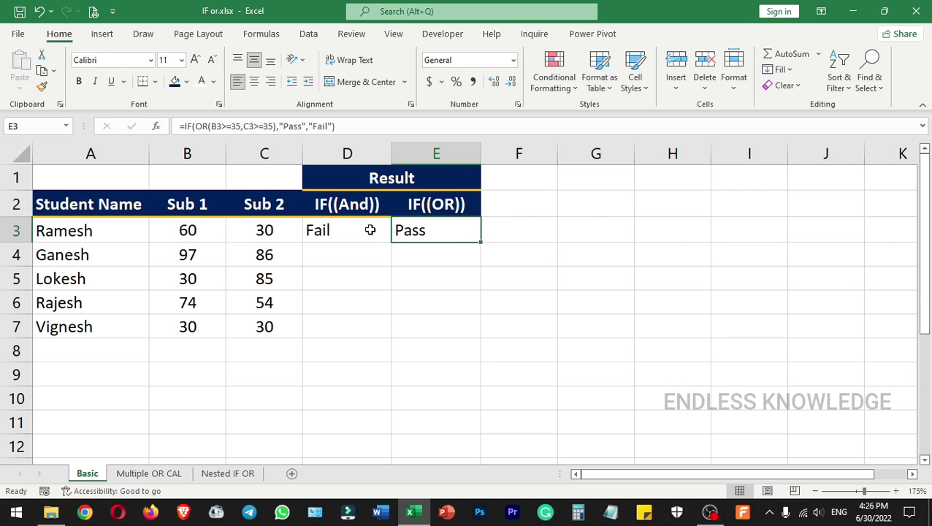
- Fill the D3 and E3 formulas down to row 7 and compare the AND and OR results for each student
left_click_drag(371, 233, 482, 338)
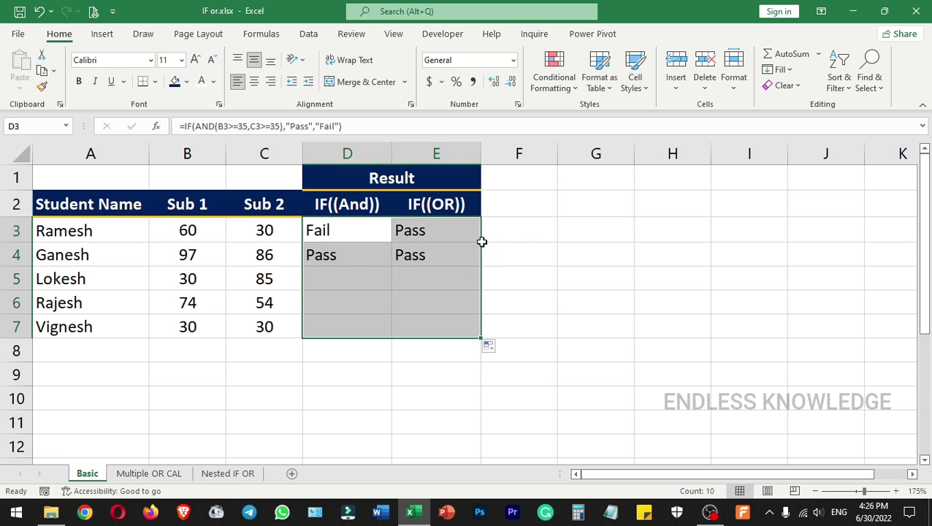
left_click(417, 278)
left_click_drag(352, 253, 416, 258)
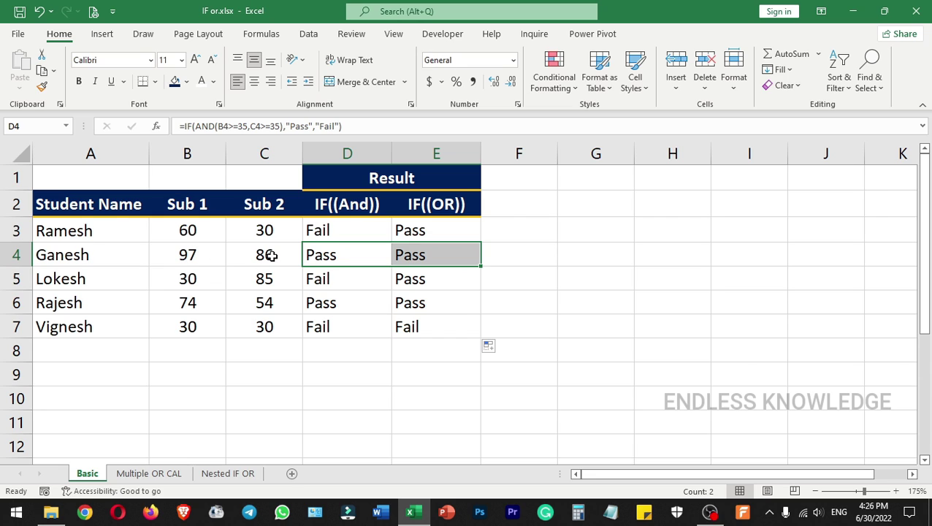
left_click(341, 281)
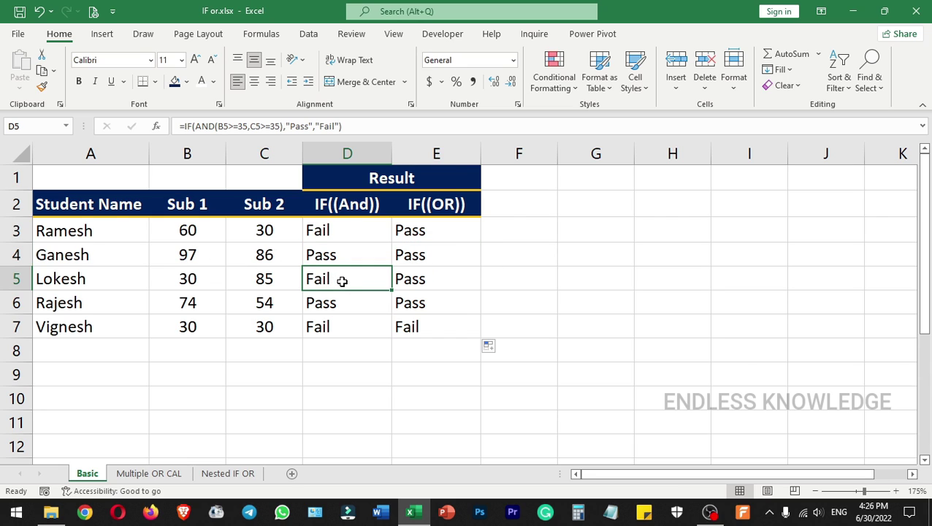
left_click(421, 281)
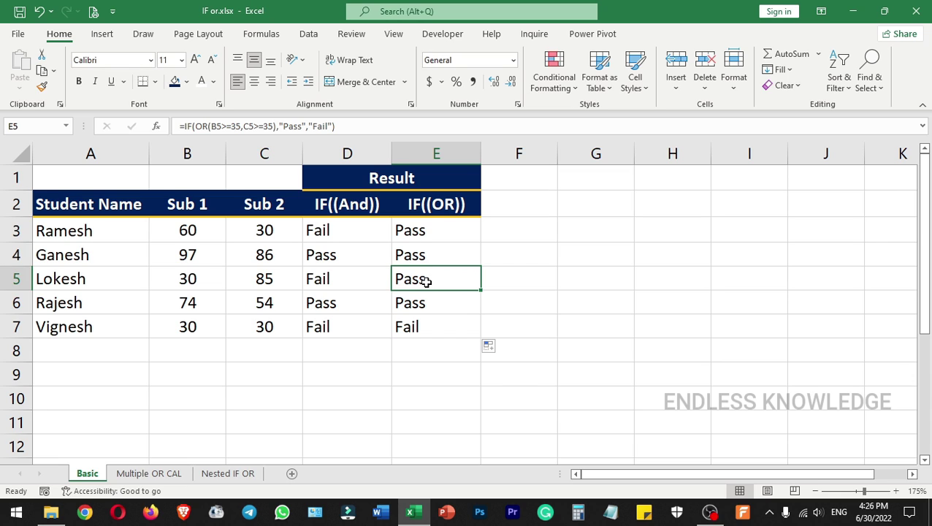
left_click_drag(314, 318, 432, 327)
left_click(420, 329)
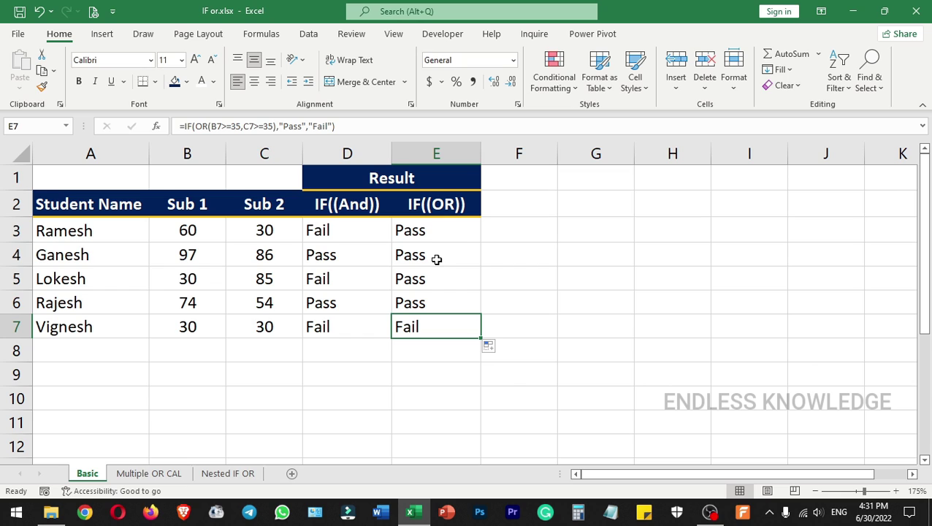
- Overwrite the IF OR result in E4 with the text "Absent"
left_click(437, 258)
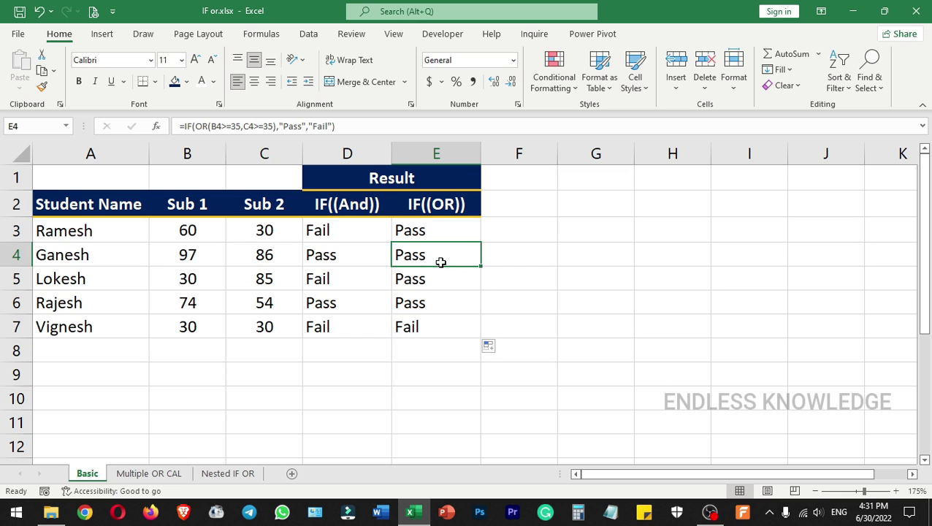
type("Absent")
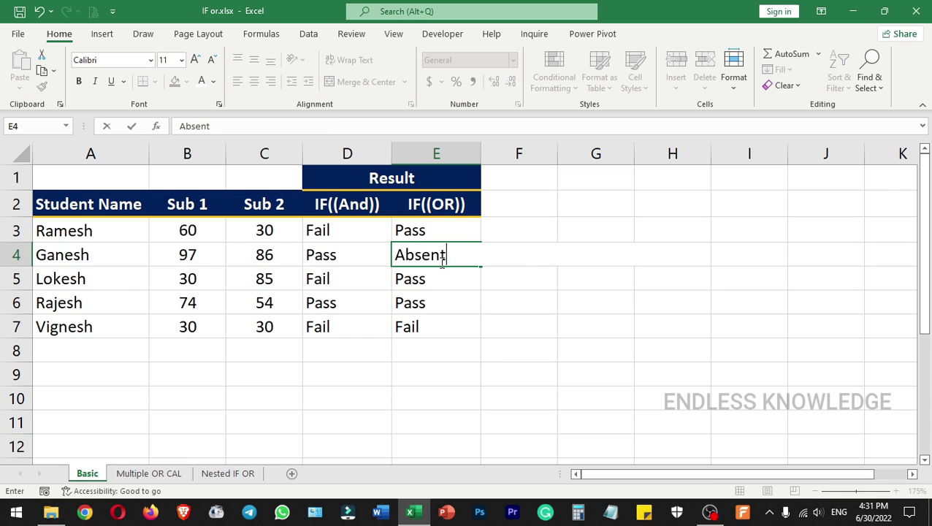
key("Return")
- Start an IF formula in F3 with an OR test whose first condition is E3="pass"
key("Right")
key("Up")
key("Up")
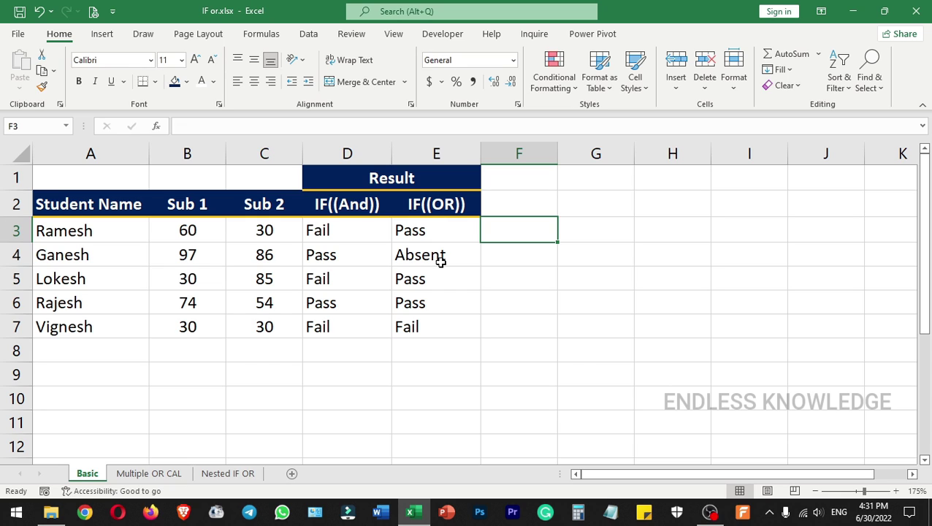
type("=if")
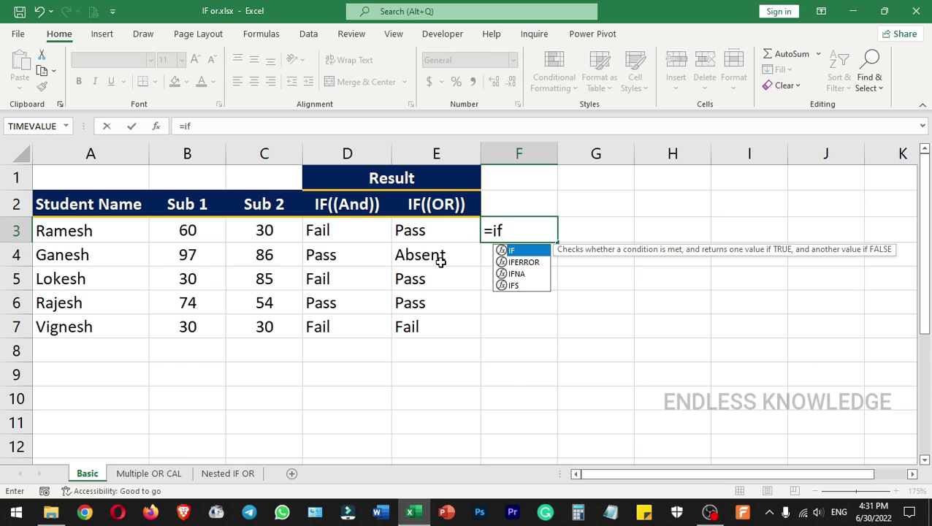
key("Tab")
type("or")
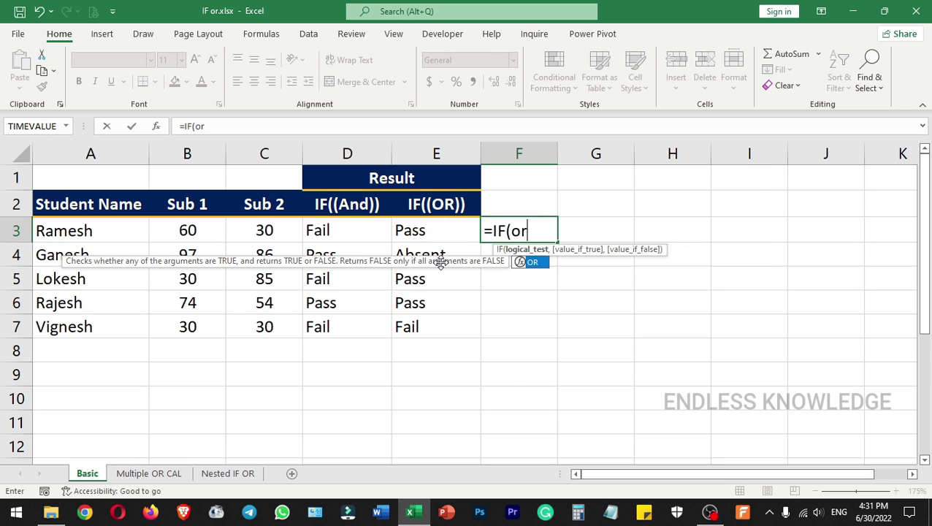
key("Tab")
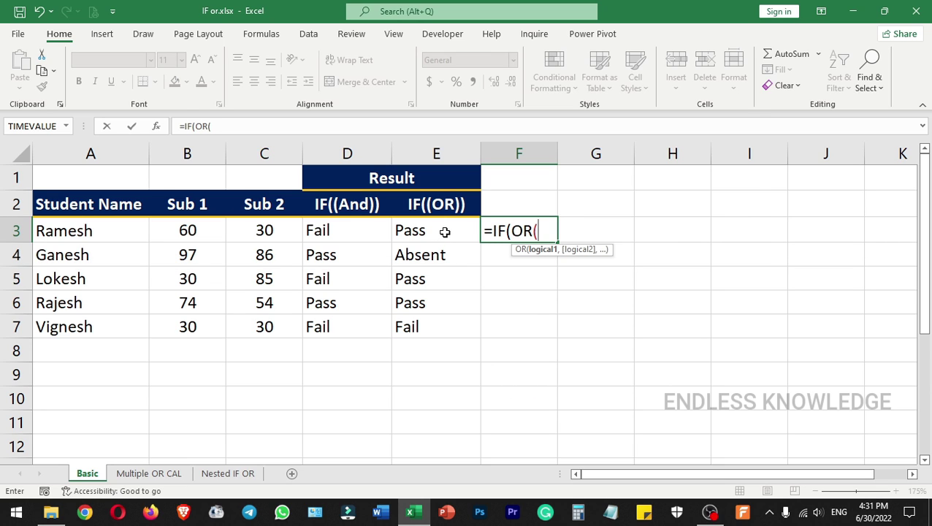
left_click(444, 232)
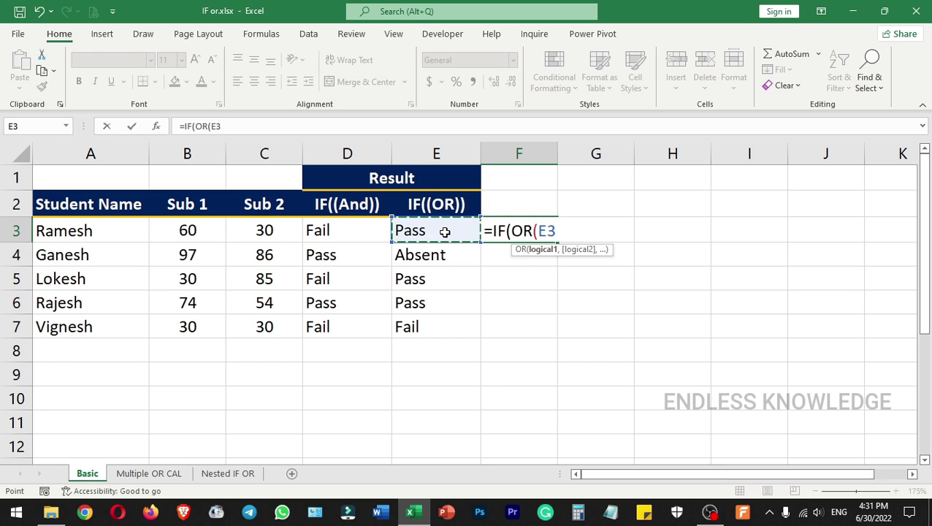
type("=\"pass\",")
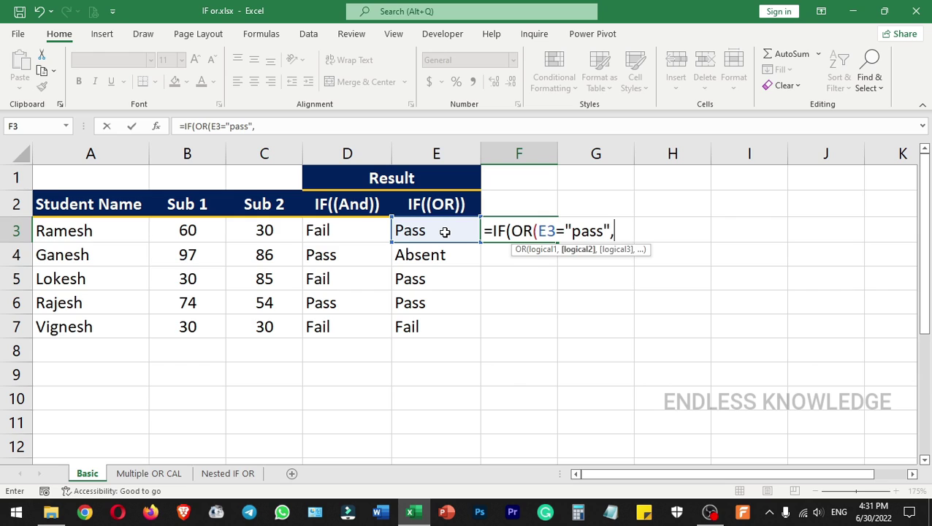
- Strip the F3 formula back to =IF(OR(E3= by removing the "pass" value and anything after it
left_click(445, 231)
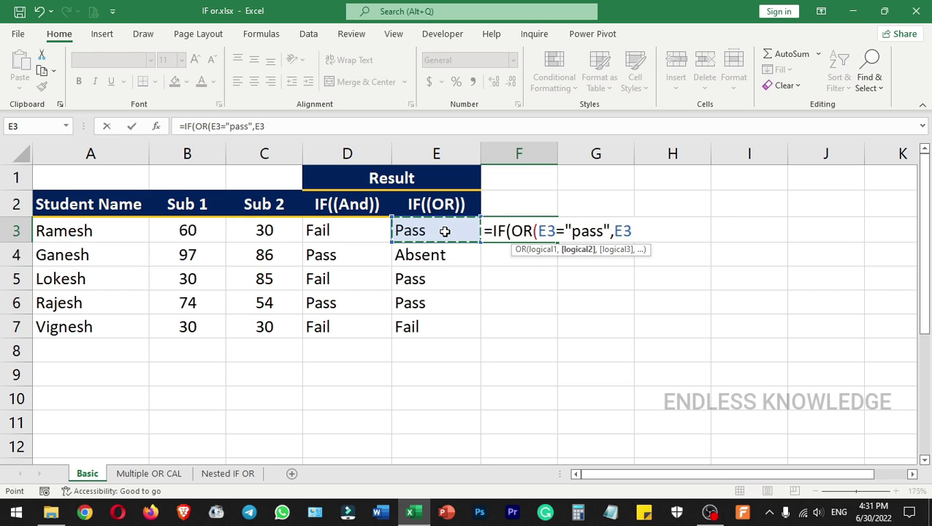
key("BackSpace")
key("BackSpace")
key("BackSpace")
key("BackSpace")
key("BackSpace")
key("BackSpace")
key("BackSpace")
key("BackSpace")
key("BackSpace")
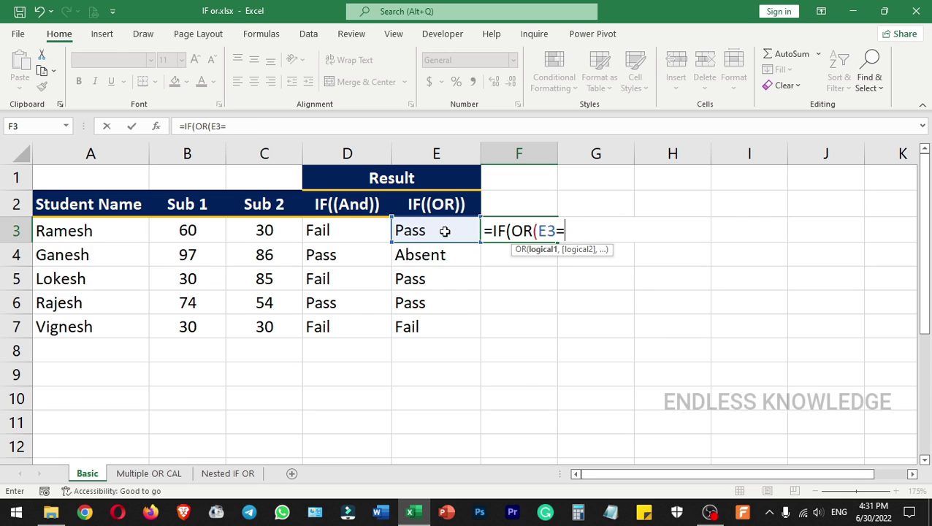
- Complete the OR test in F3 by comparing E3 with the array {"Pass","Absent"}
type("{")
type("Pass\",")
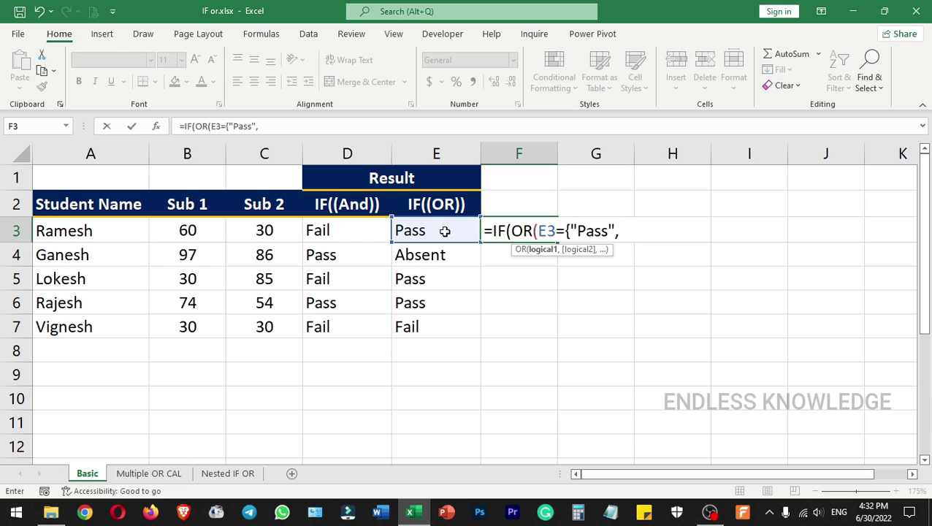
type("\"Absent\"")
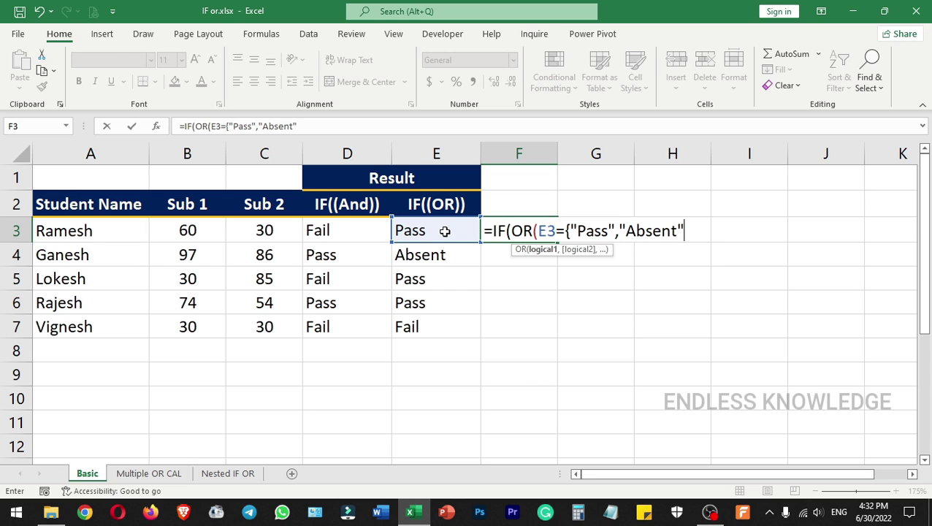
type("})")
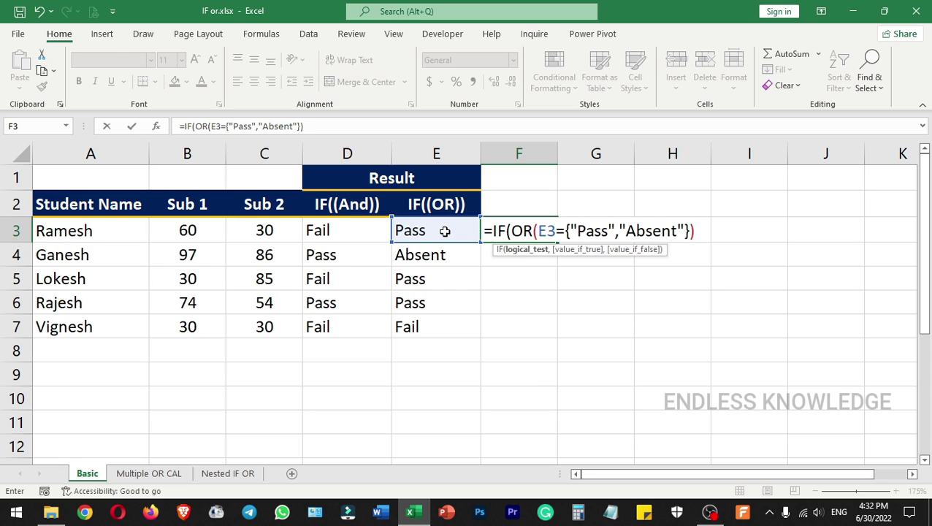
- Finish the F3 formula so it returns "Yes" when the OR test is true and an empty string otherwise
type(",")
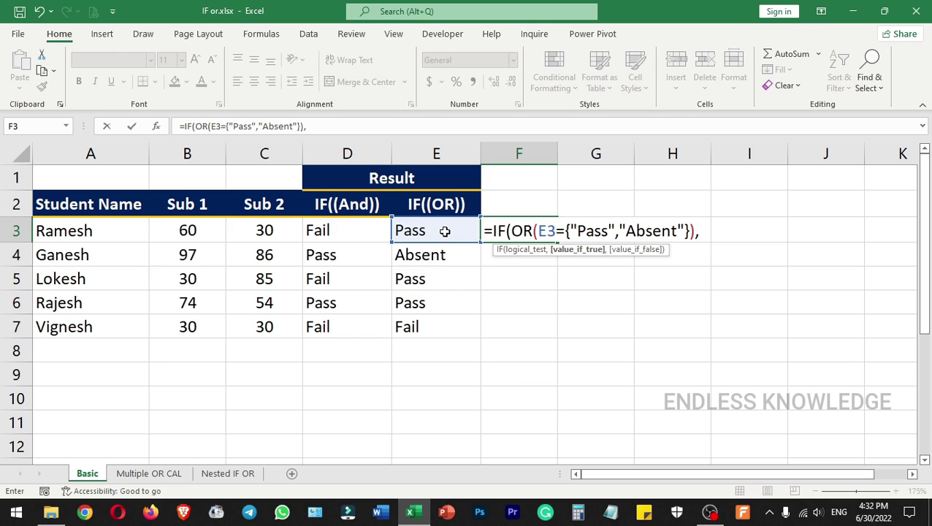
type("\"Yes\",")
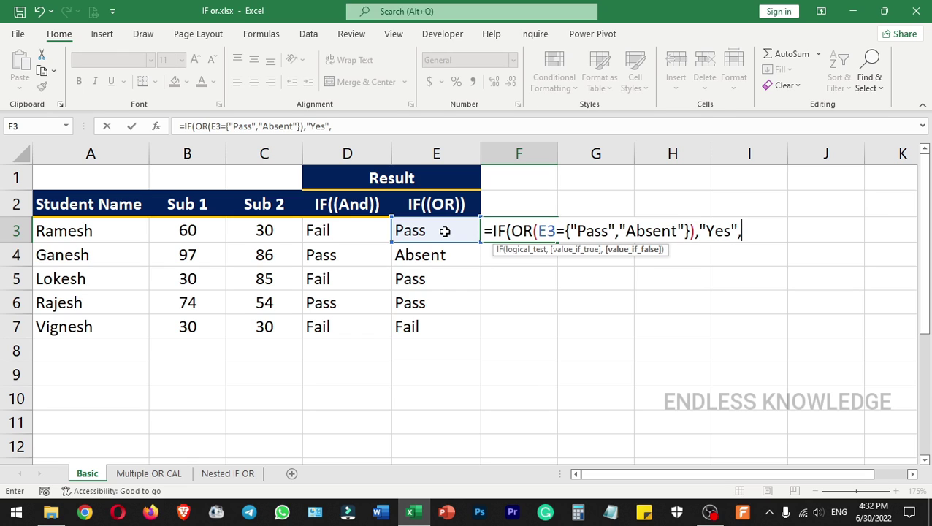
type("\"\")")
key("Return")
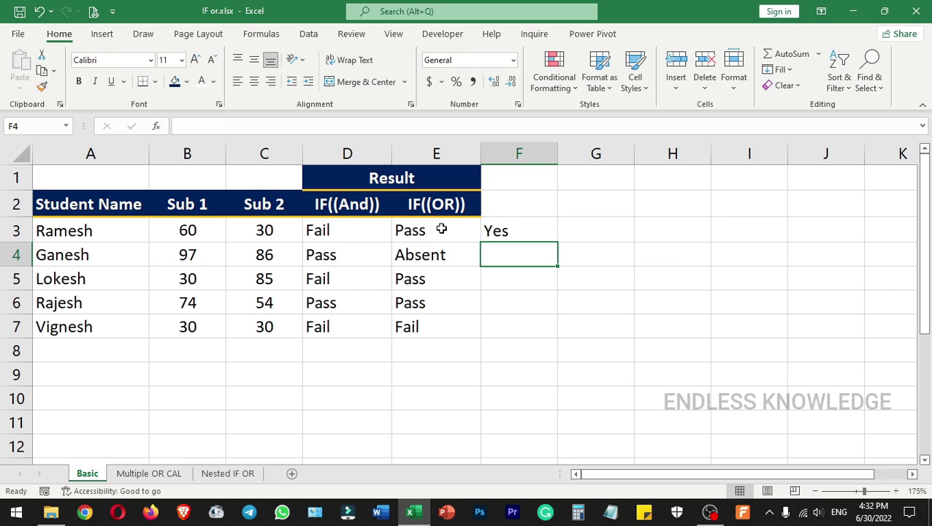
- Fill the F3 formula down to F7 and check the formula in F7
left_click(522, 240)
double_click(557, 243)
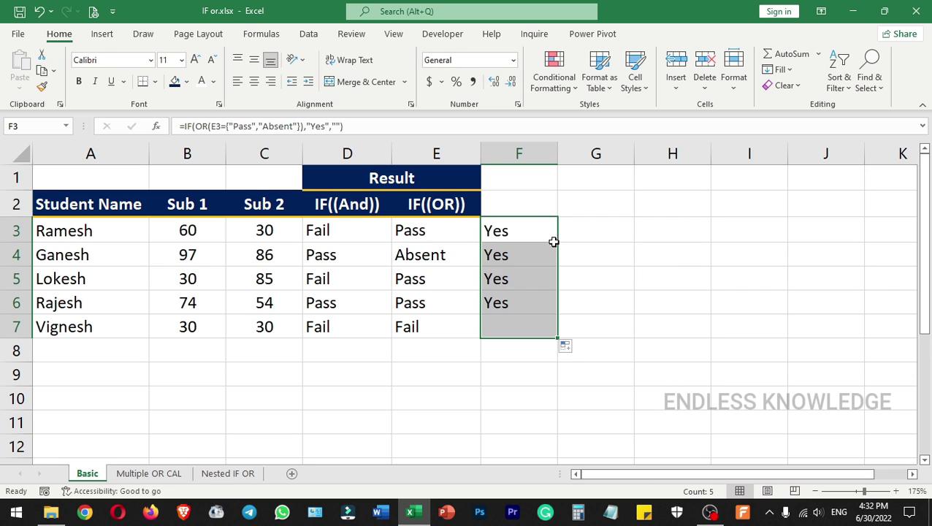
left_click(526, 332)
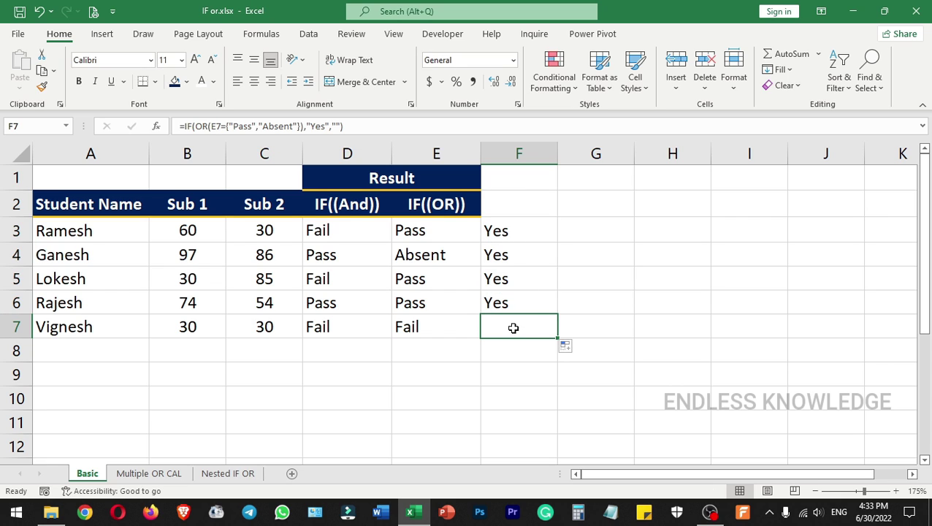
- Review the first results in column E and the array-based OR formula in F3
left_click_drag(445, 242, 437, 279)
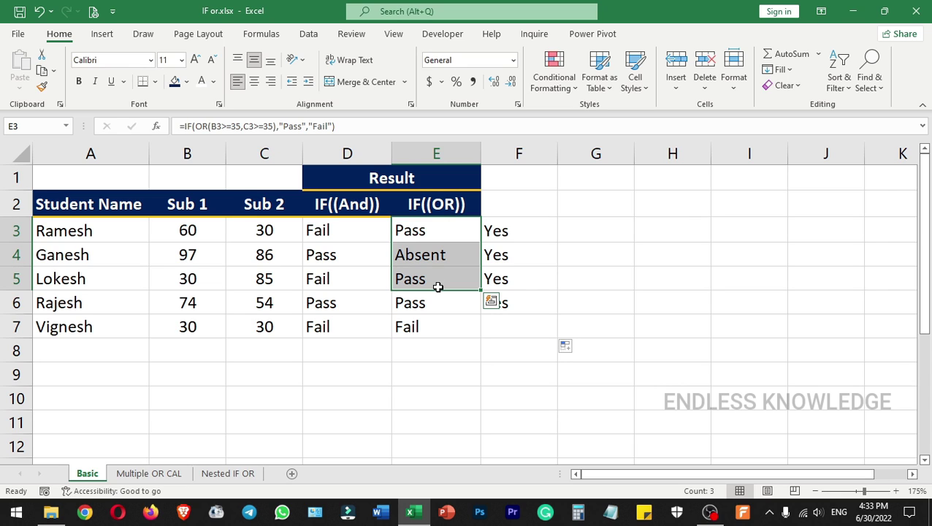
left_click(536, 228)
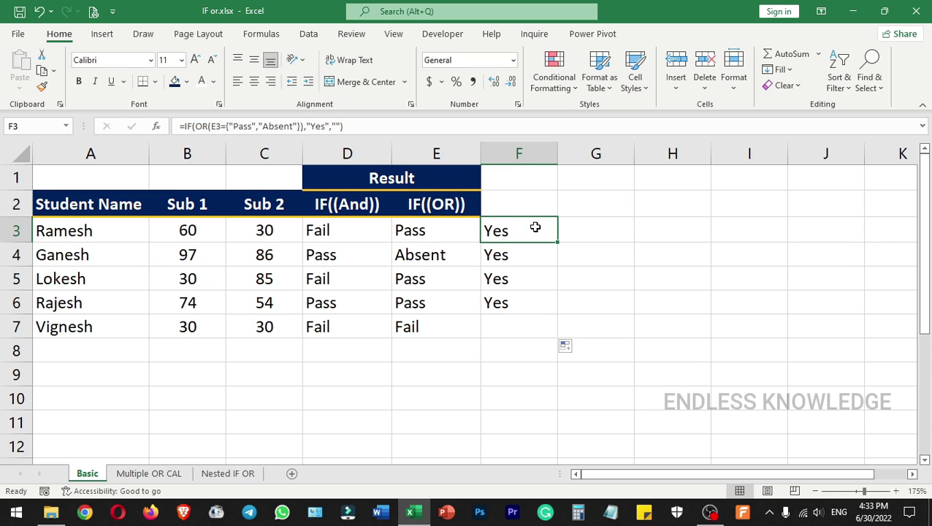
double_click(535, 227)
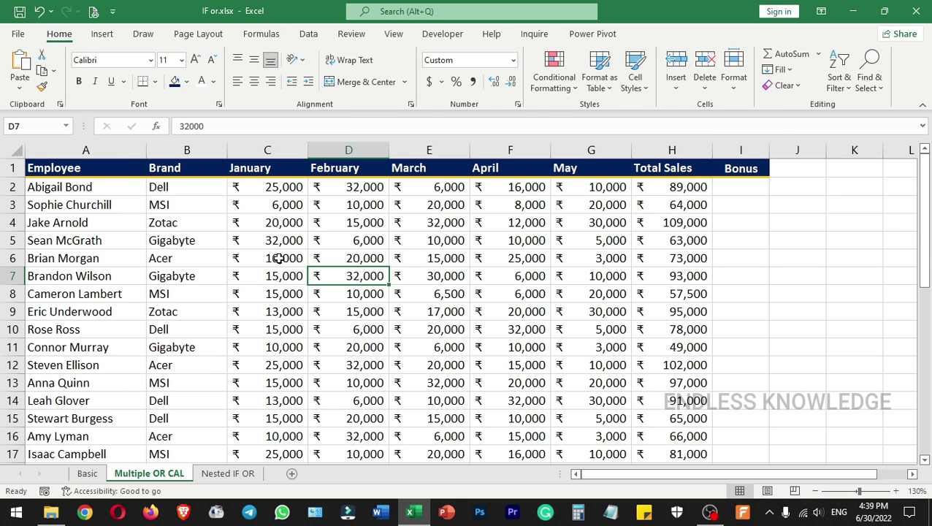
- Examine the sales table on the Multiple OR CAL sheet, from employee and brand through the monthly figures to Total Sales
left_click_drag(96, 167, 651, 342)
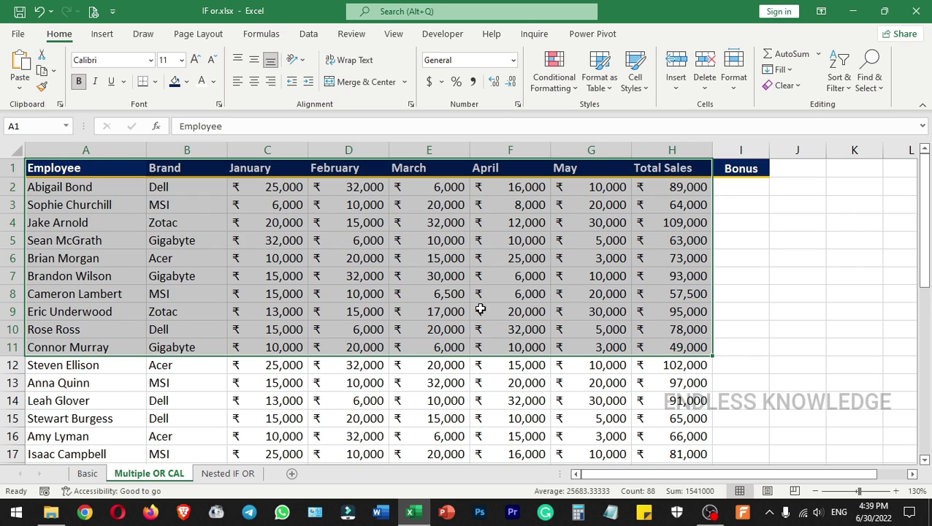
left_click(395, 277)
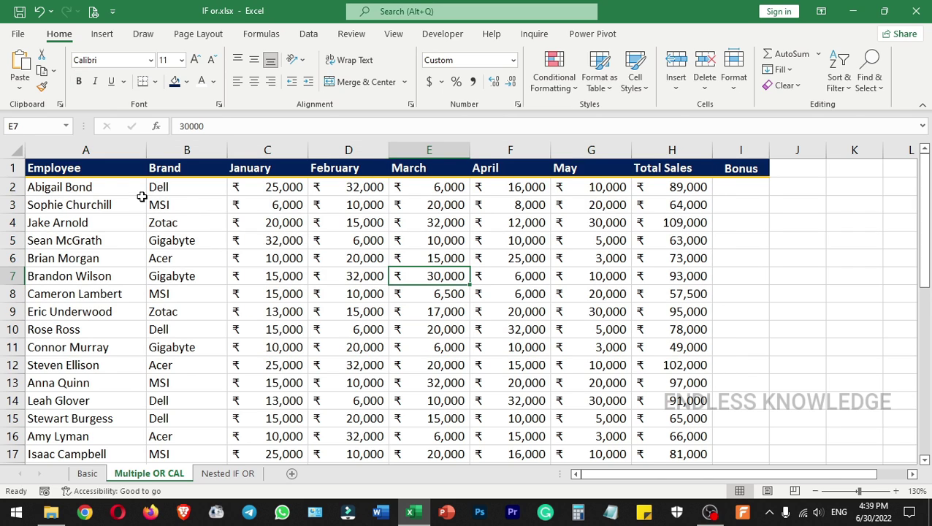
left_click(104, 182)
left_click(181, 184)
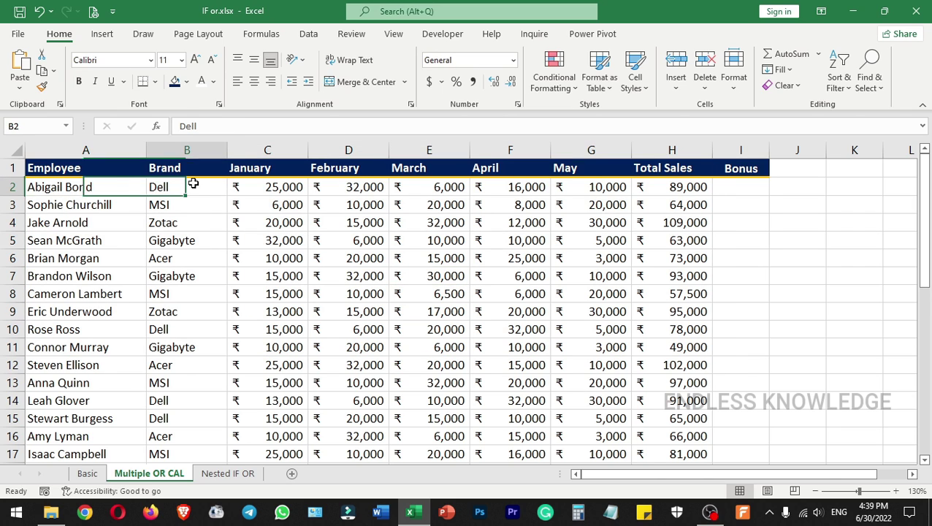
left_click(274, 188)
left_click(589, 189)
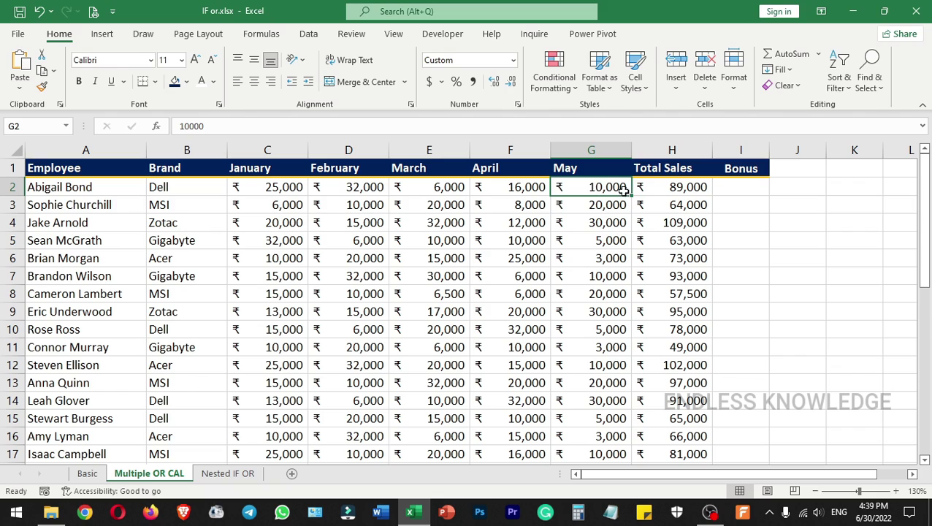
left_click(679, 188)
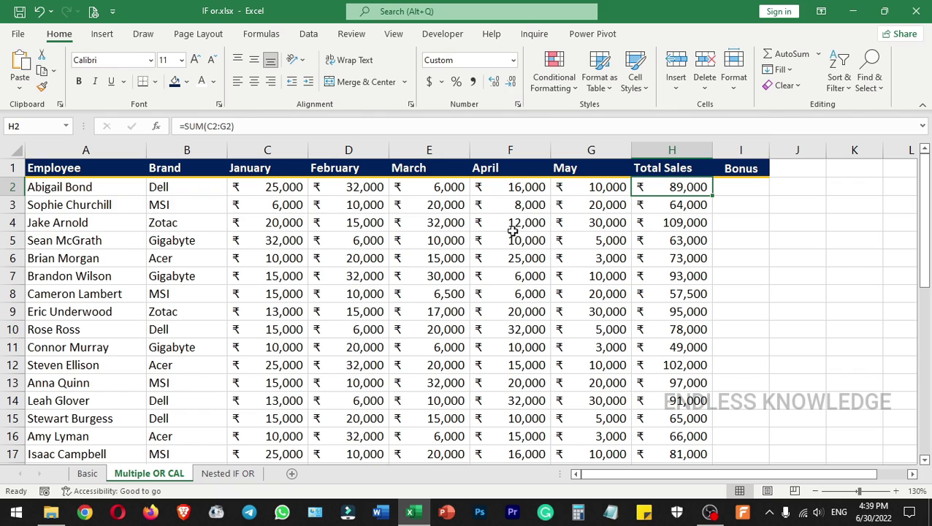
left_click(106, 184)
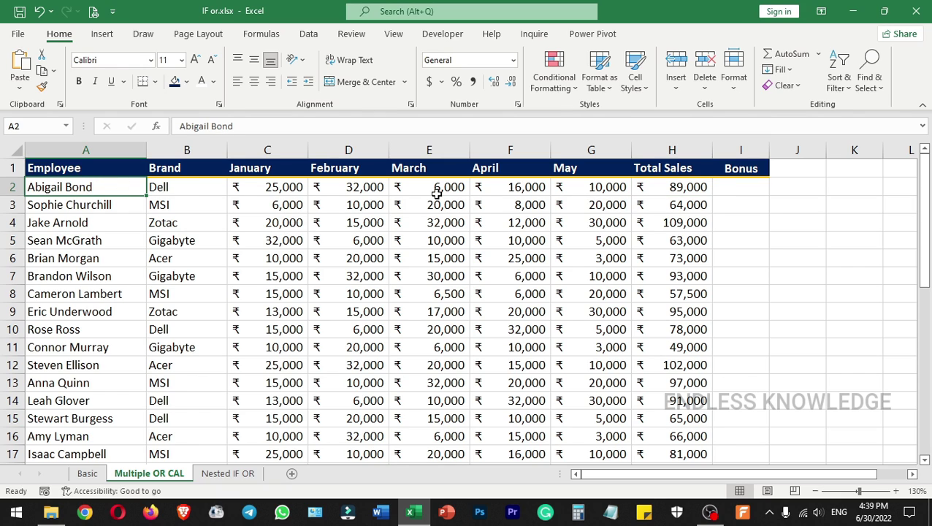
left_click(380, 190)
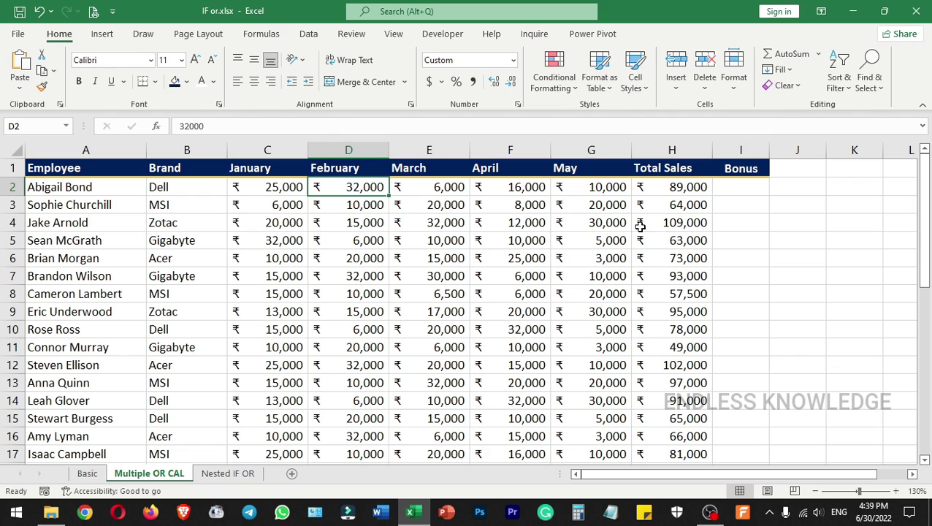
- Start the Bonus formula in I2 with an IF function and a nested OR: =IF(OR(
left_click(734, 186)
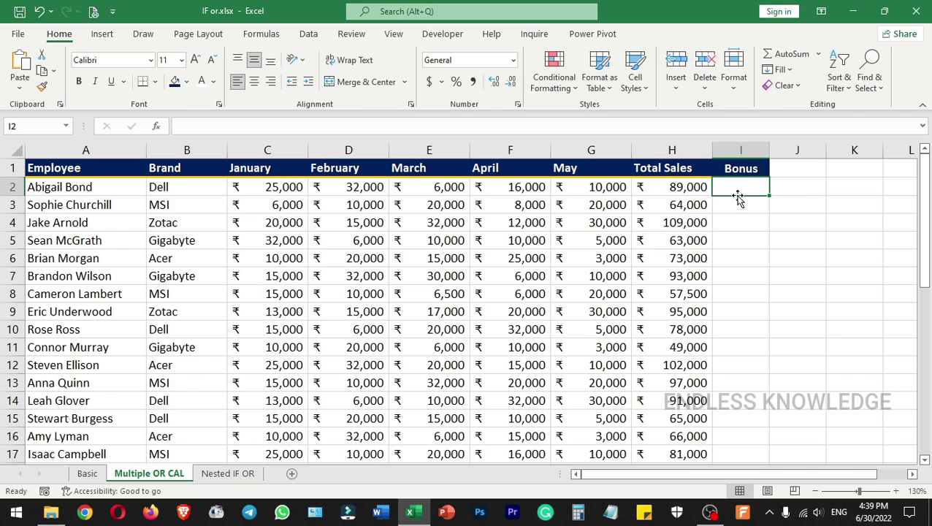
type("=")
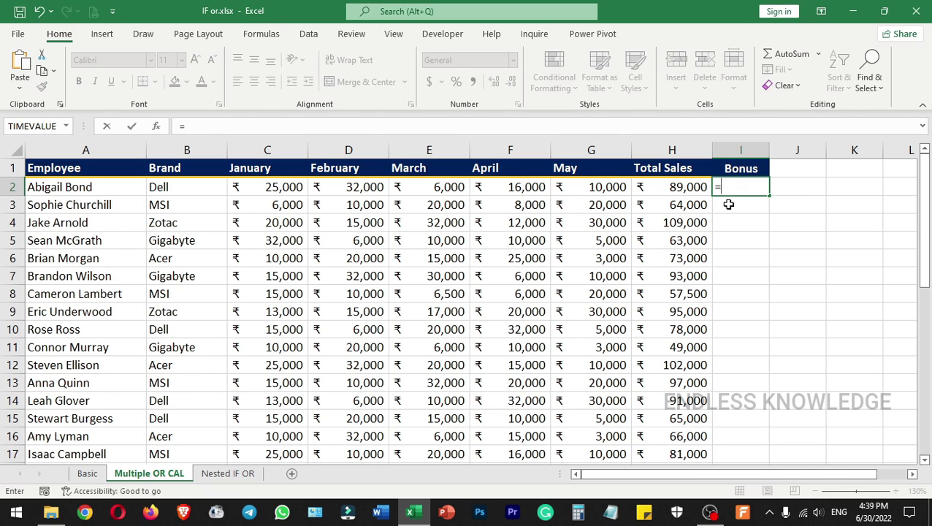
key("Escape")
left_click(299, 127)
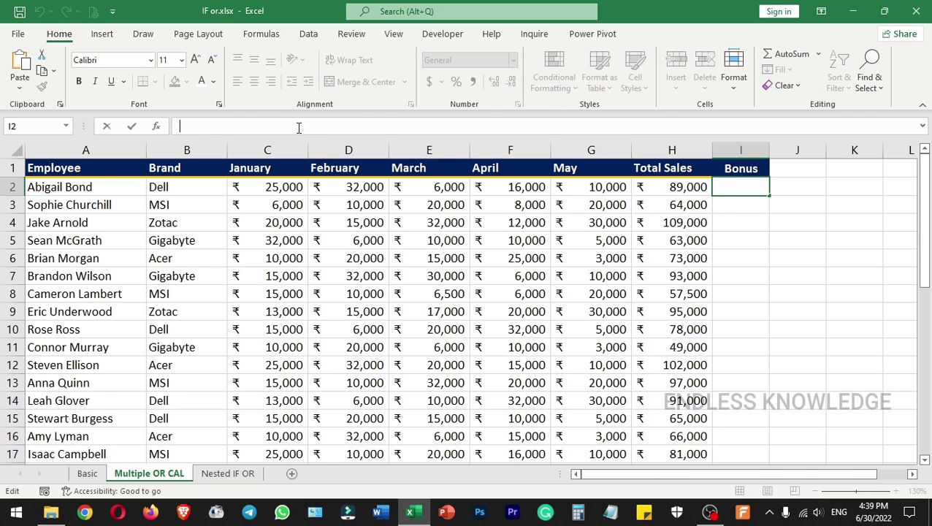
type("=IF(")
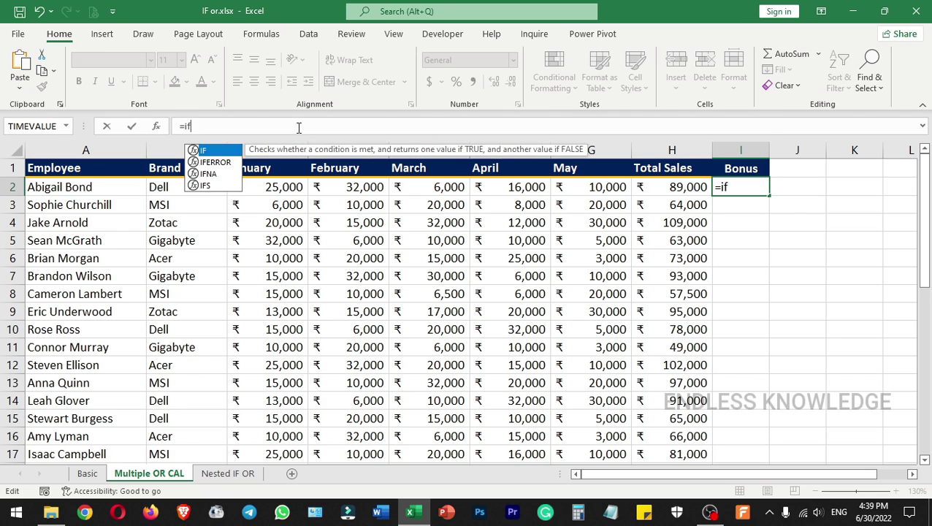
type("or")
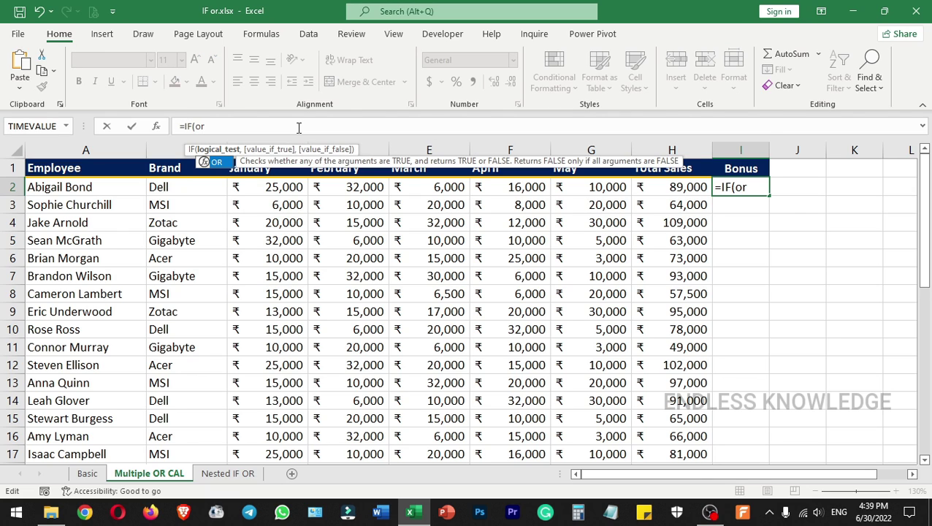
key("Tab")
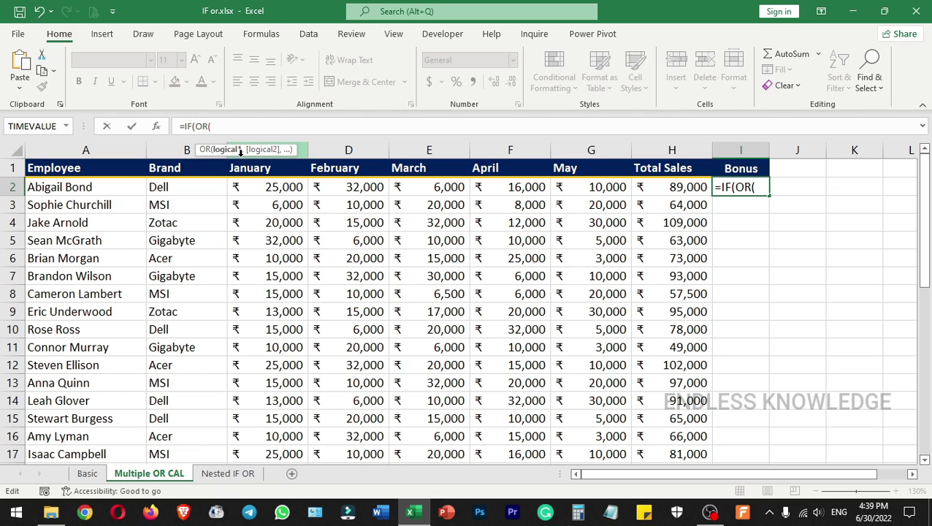
- Add the January and February conditions C2>=30000 and D2>=30000 to the OR test in I2
left_click(275, 188)
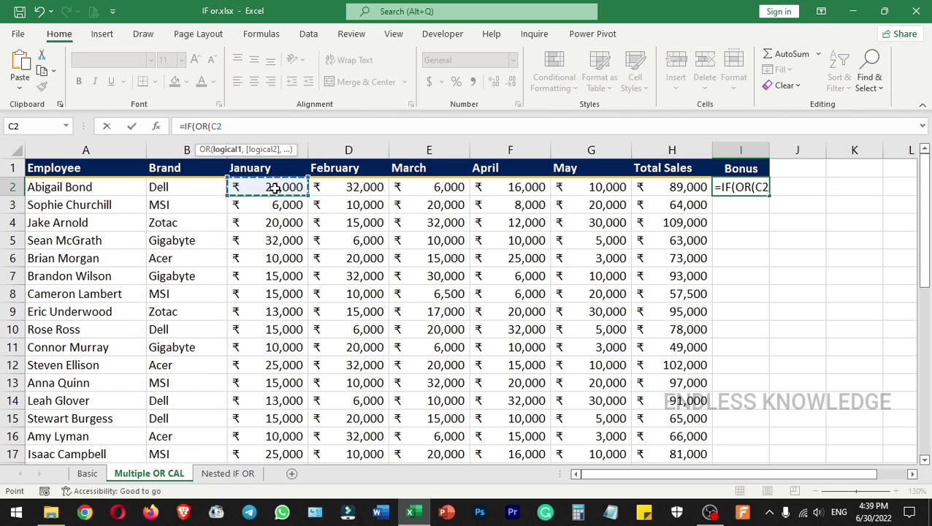
type(">=30000")
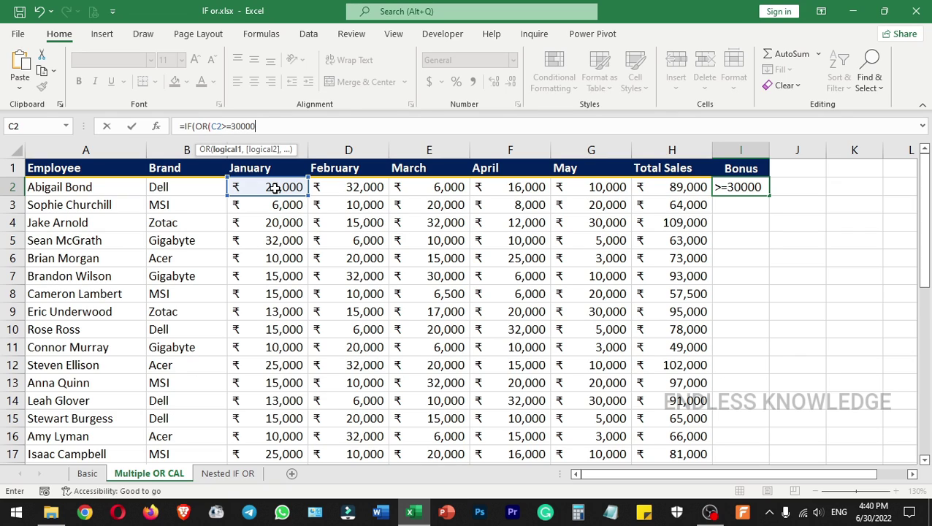
type(",")
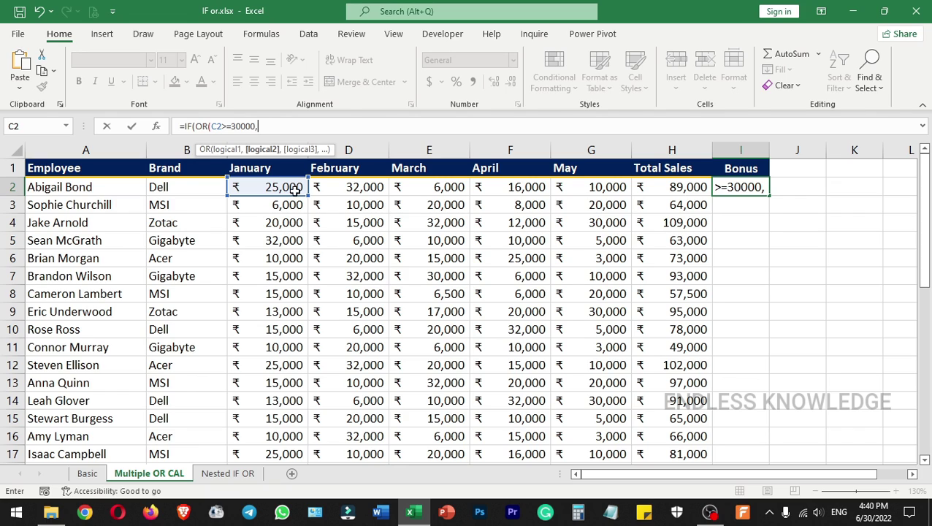
left_click(358, 187)
type(">=3000")
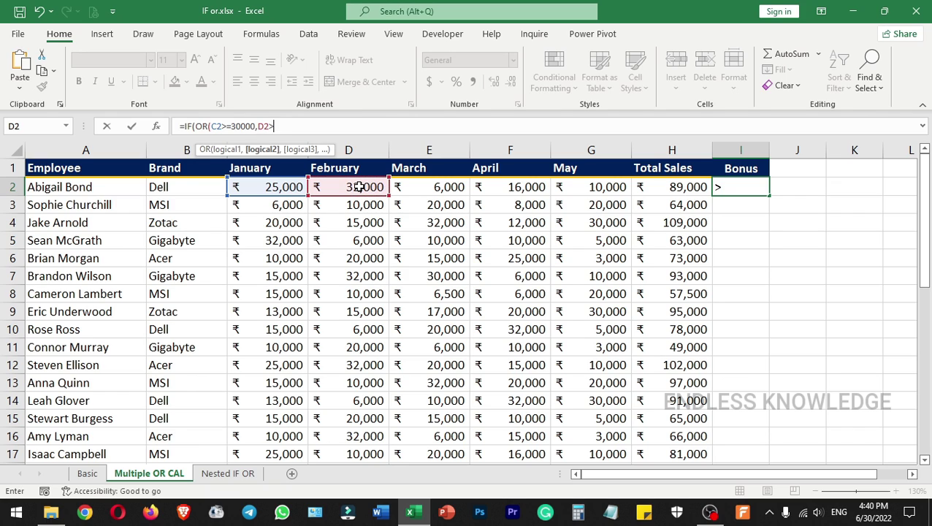
type("0")
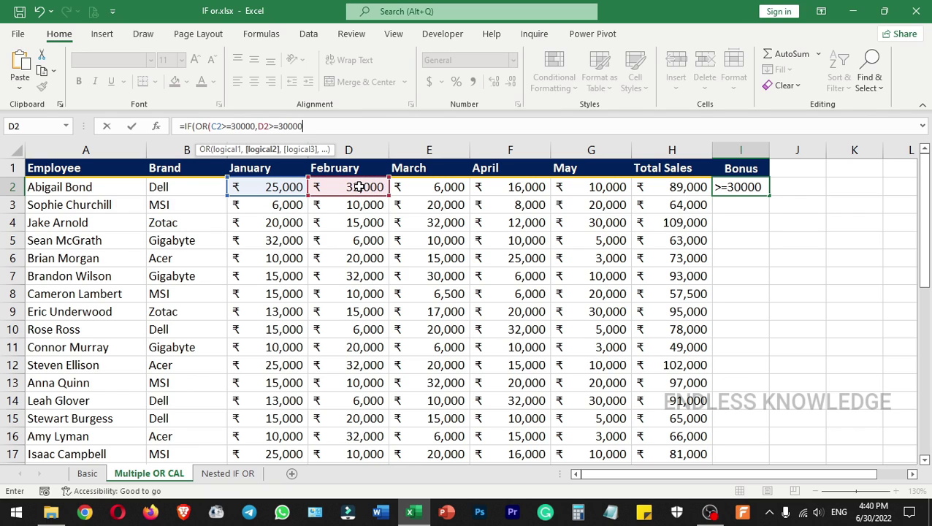
type(",")
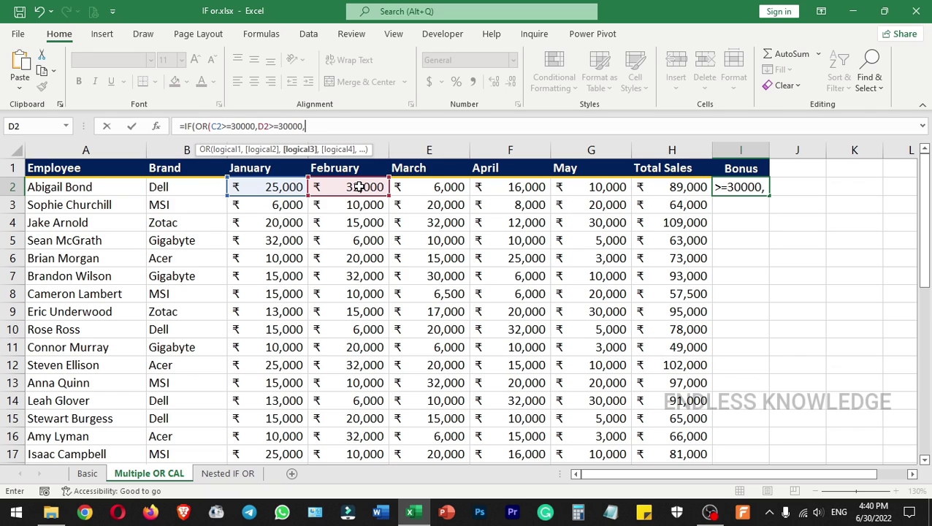
- Reuse the >=30000 comparison for E2, F2 and G2 in the I2 formula and close the OR test
left_click_drag(306, 125, 270, 125)
left_click(331, 130)
left_click(428, 187)
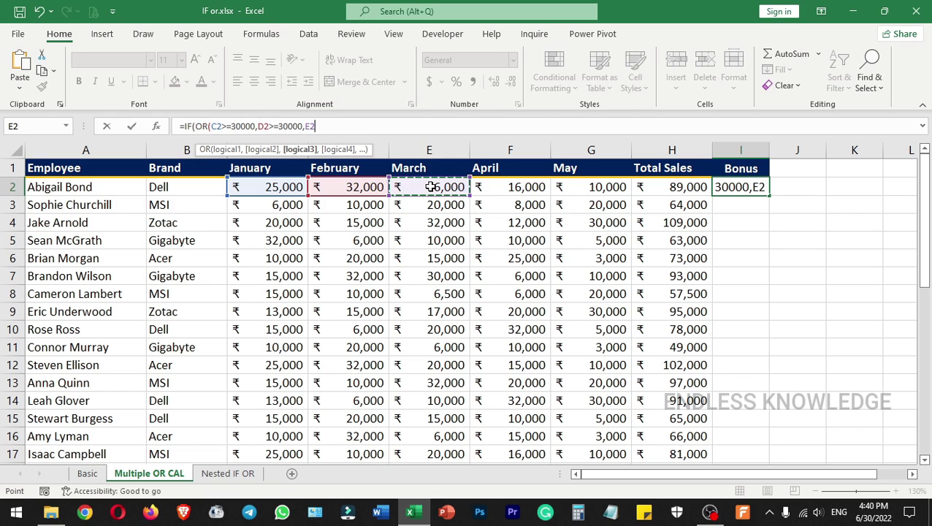
key("ctrl+v")
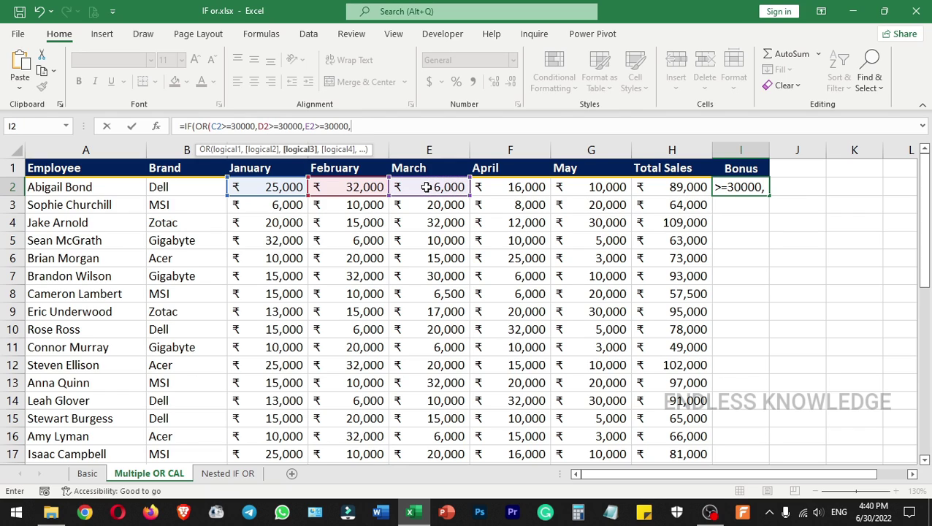
left_click(488, 187)
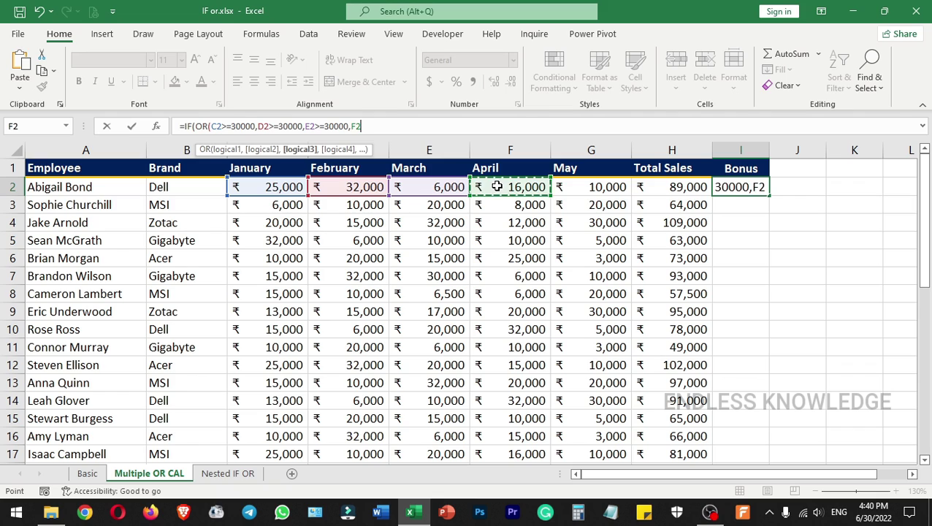
type(">=30000,")
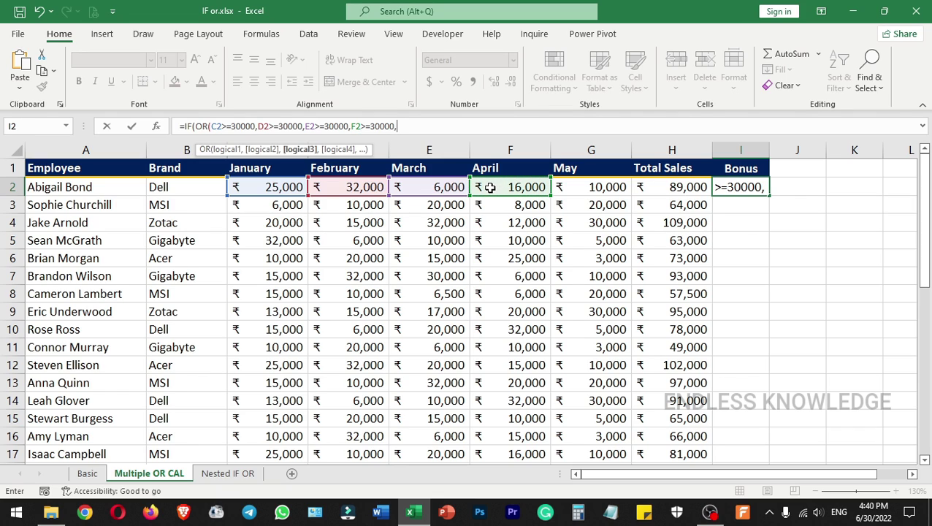
left_click(585, 187)
type(">=30000,")
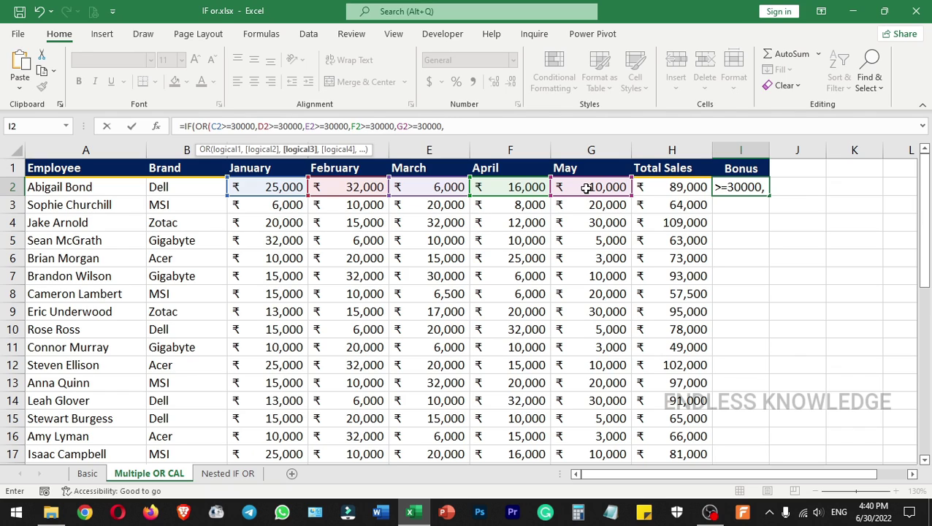
key("BackSpace")
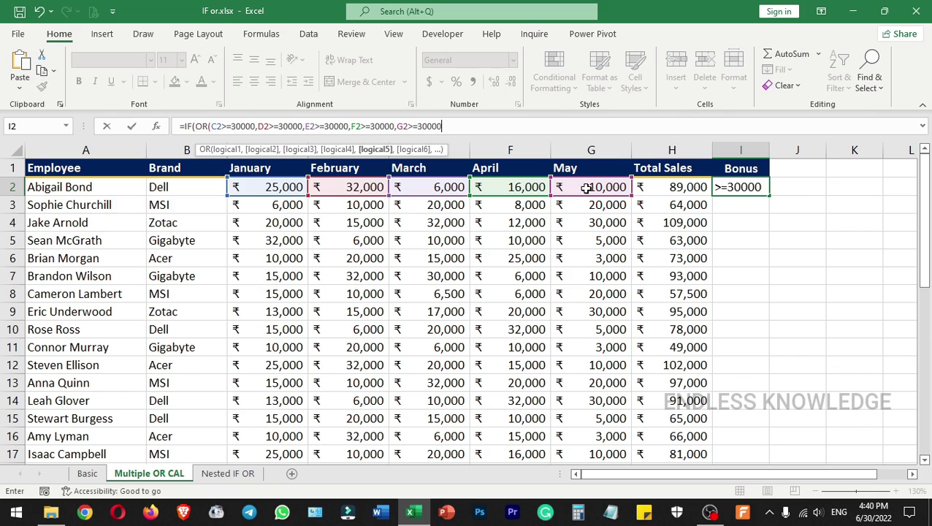
type(")")
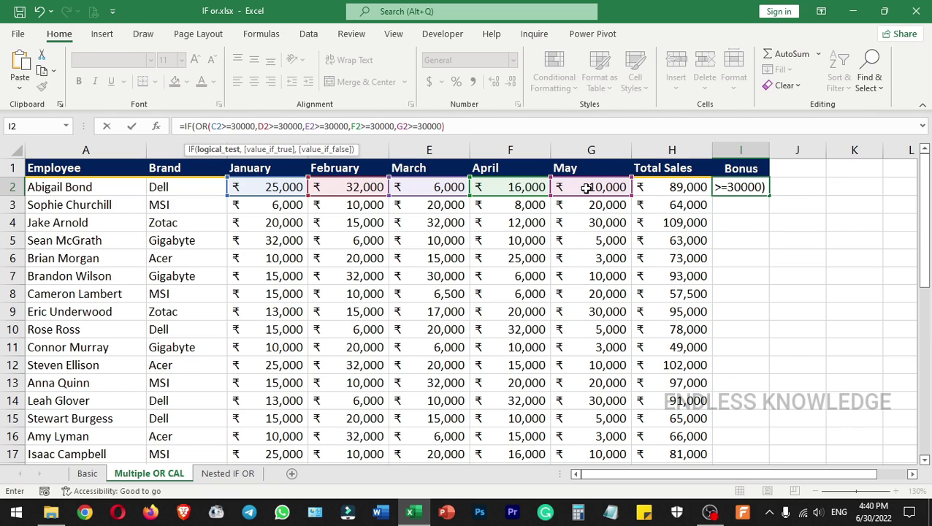
- Finish the I2 formula so it returns "Yes" when the OR test is true and an empty string otherwise
type(",")
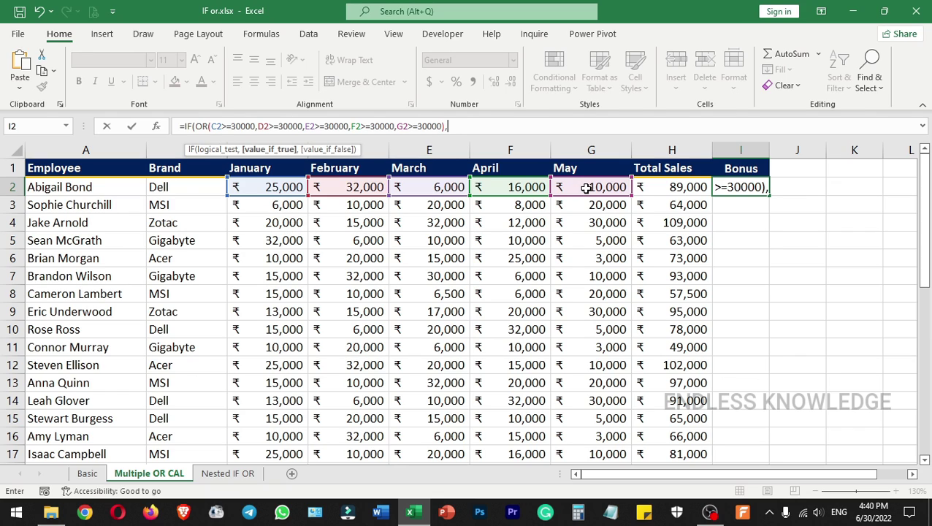
type("\"Yes")
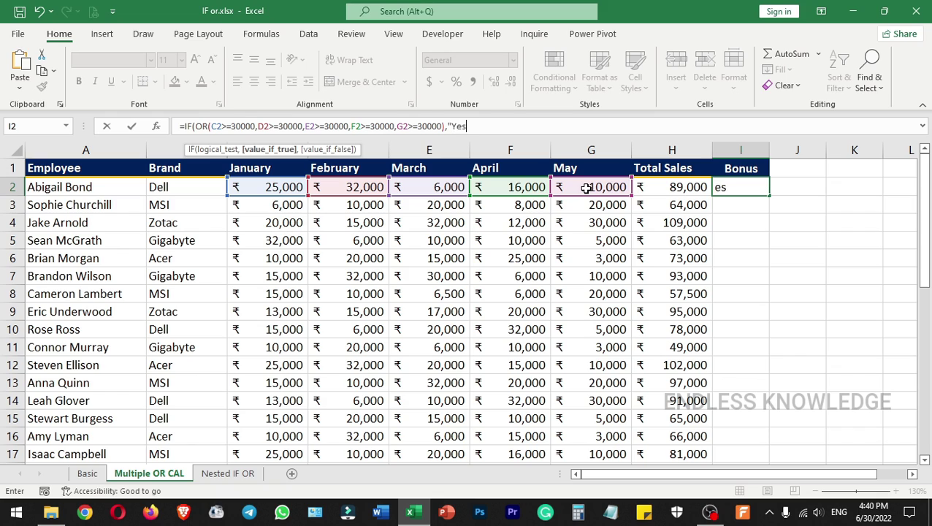
type("\",")
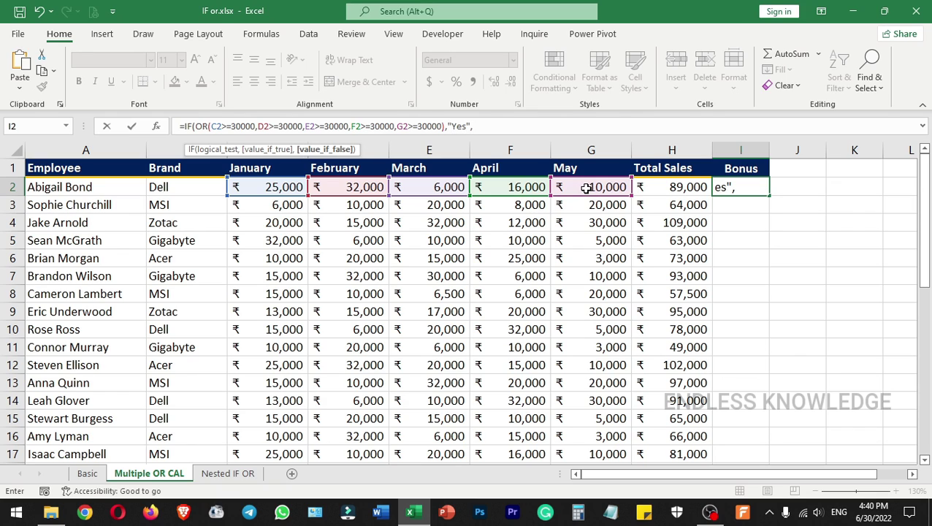
type("\"\")")
key("Return")
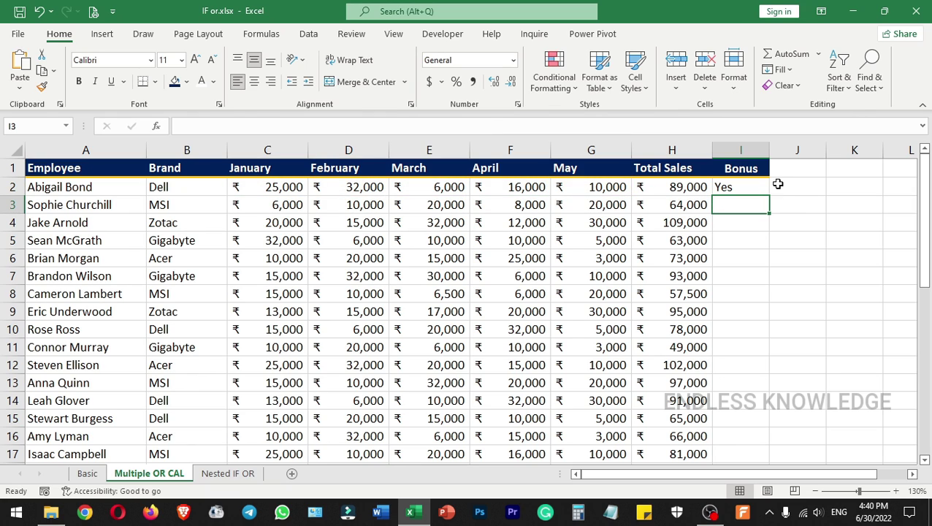
- Fill the I2 formula down the Bonus column and check the formula in I2
left_click(749, 185)
double_click(769, 196)
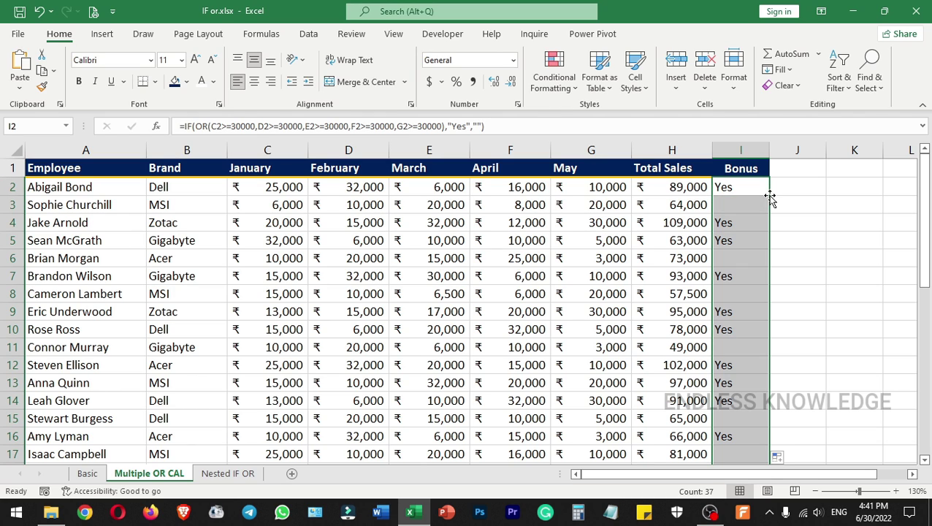
left_click(743, 189)
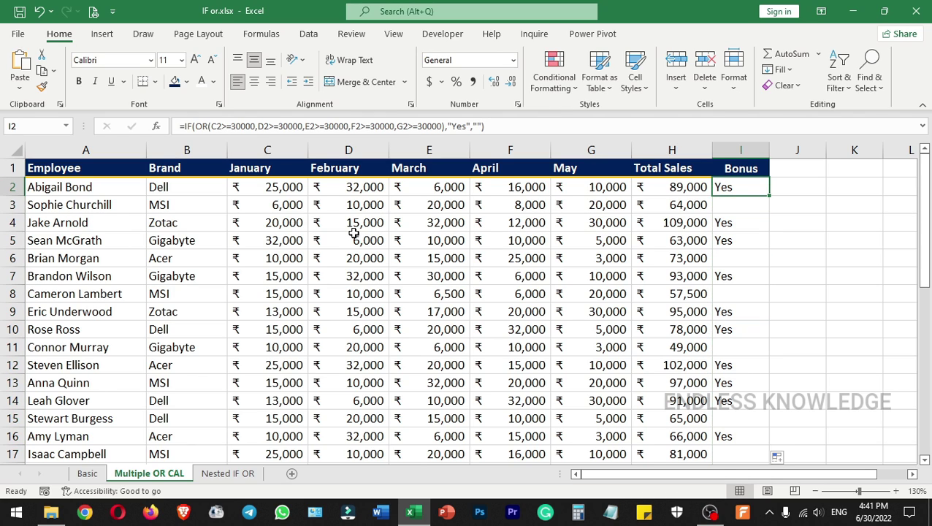
- Compare the January to May sales in rows 2 and 3 with the Bonus formula results in I2 and I3
left_click_drag(276, 188, 563, 185)
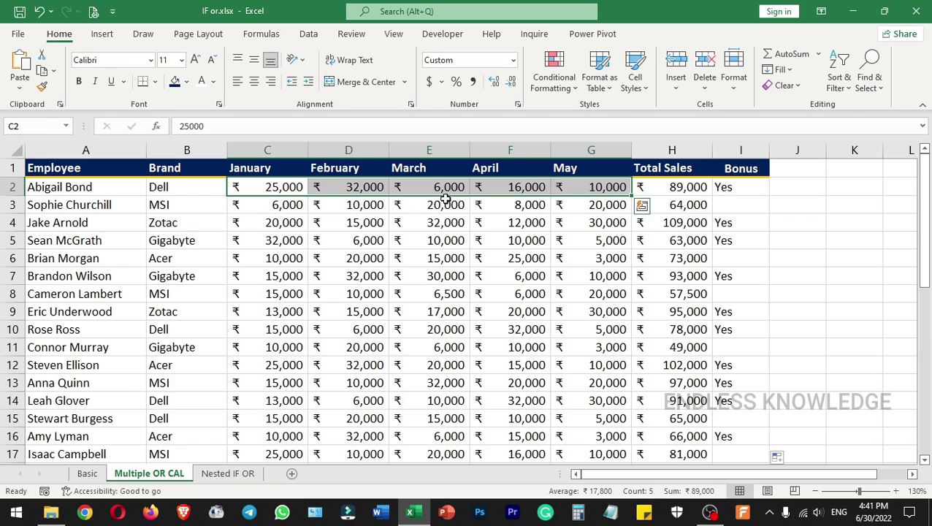
left_click(363, 187, "ctrl")
left_click(365, 192)
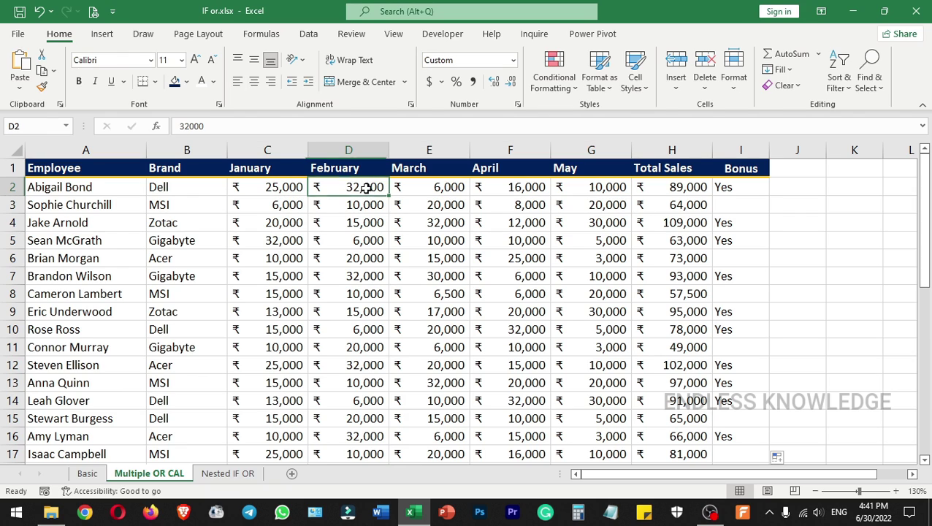
left_click(727, 205)
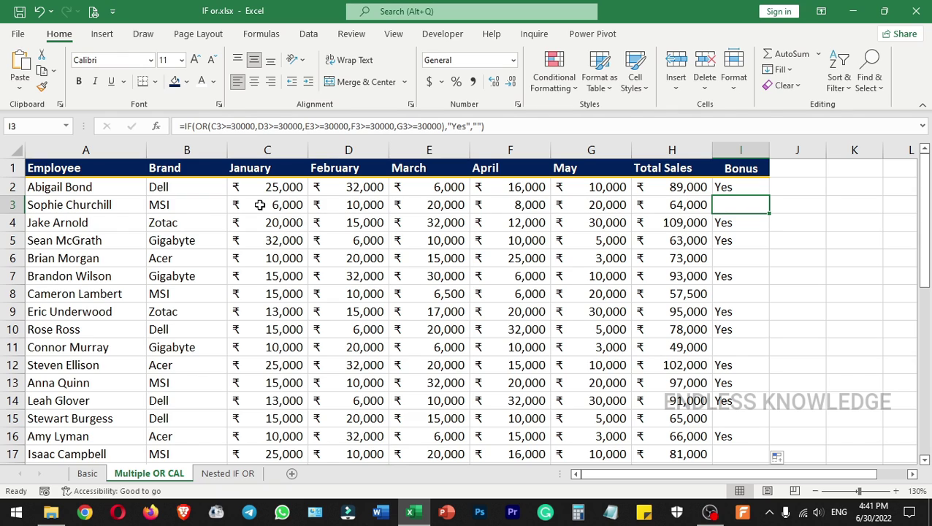
left_click_drag(260, 204, 594, 205)
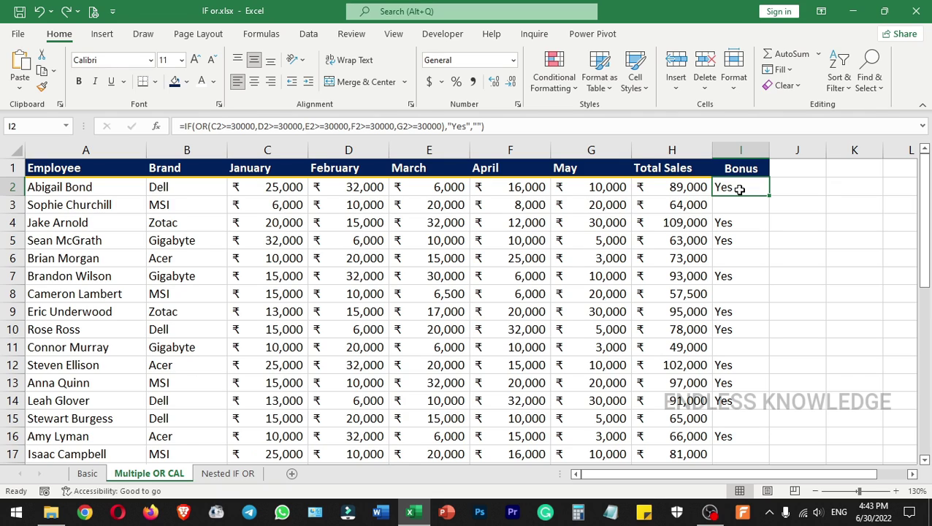
- Replace the "Yes" result in the I2 formula with H2*2% so it calculates a 2% bonus on total sales
left_click(450, 126)
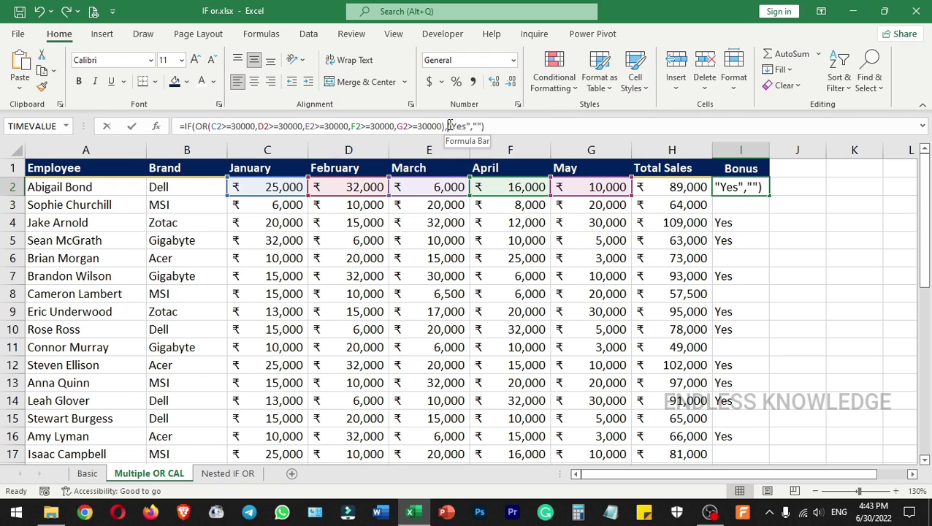
left_click_drag(448, 126, 472, 125)
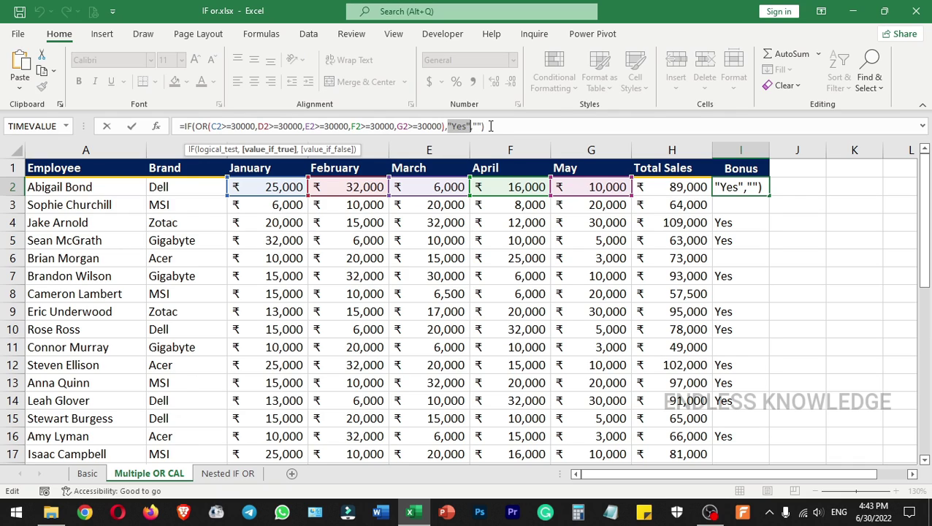
key("Delete")
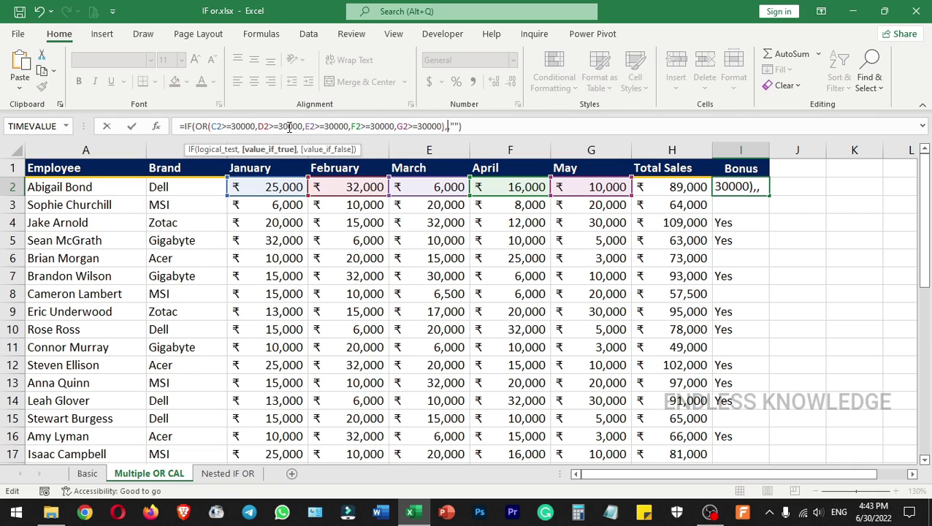
left_click(669, 187)
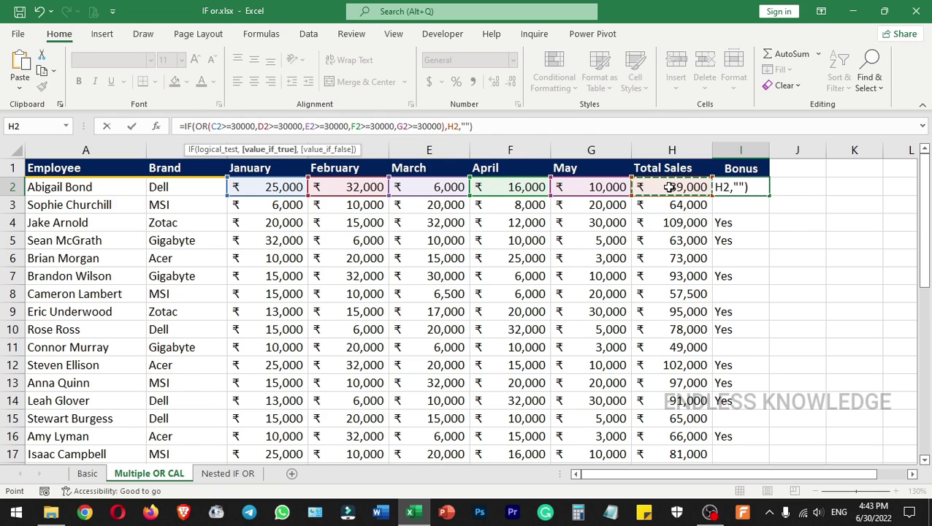
type("*2")
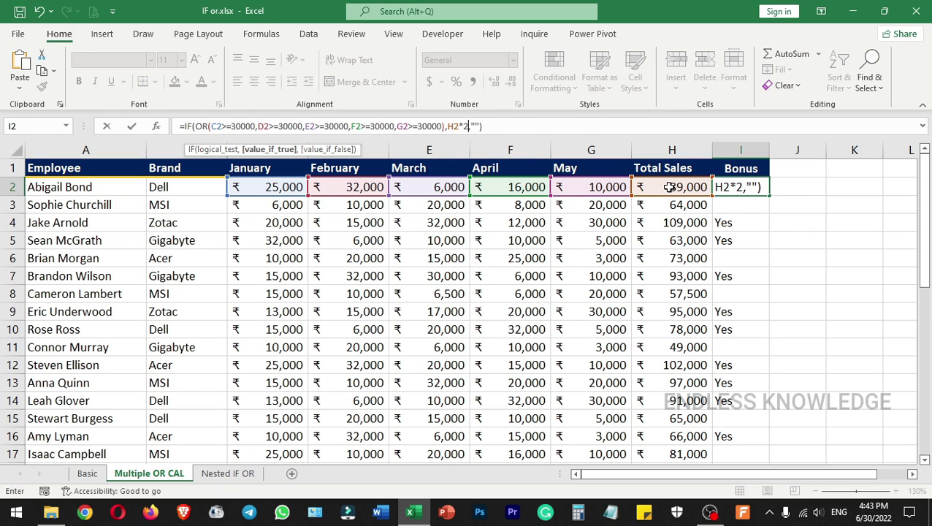
type("%")
key("Return")
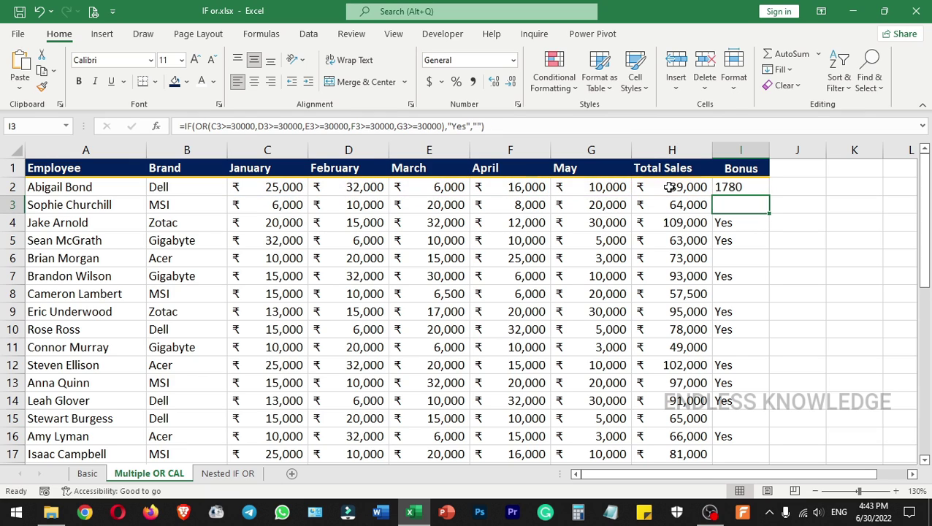
- Fill the 2% bonus formula from I2 down the Bonus column
left_click(749, 187)
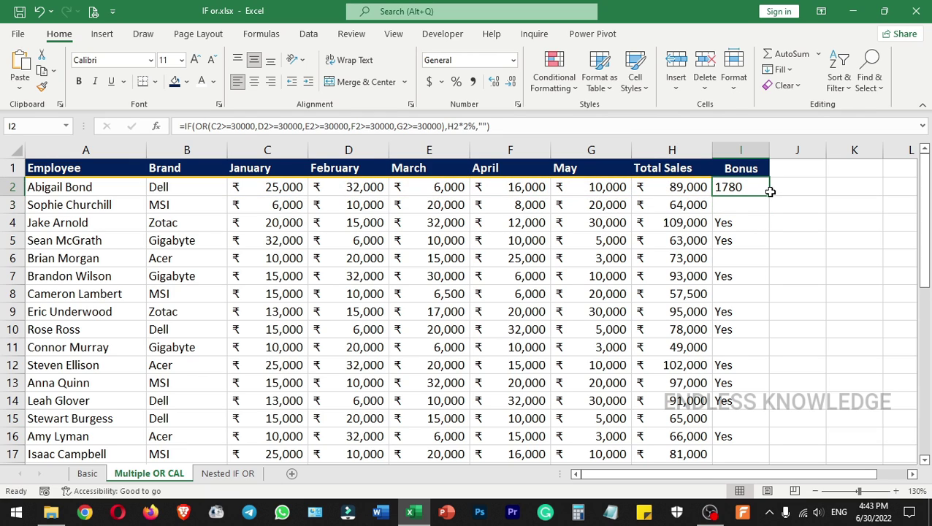
double_click(770, 192)
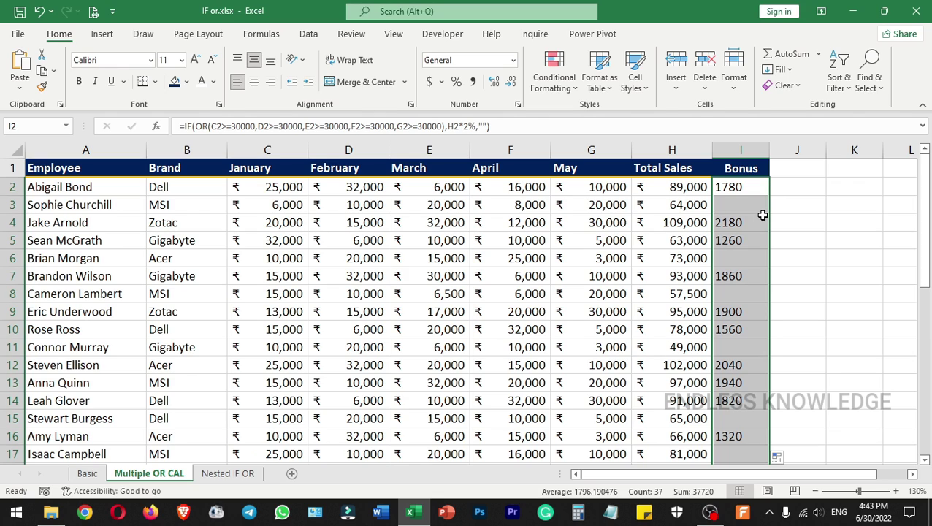
left_click(754, 222)
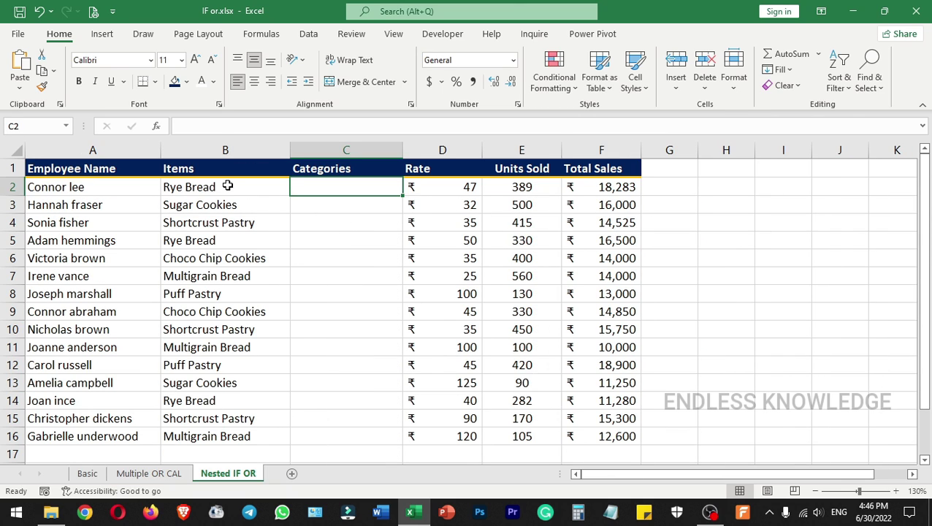
- Review the Items in B2:B16 and the blank Categories cells on the Nested IF OR sheet
left_click_drag(236, 187, 244, 439)
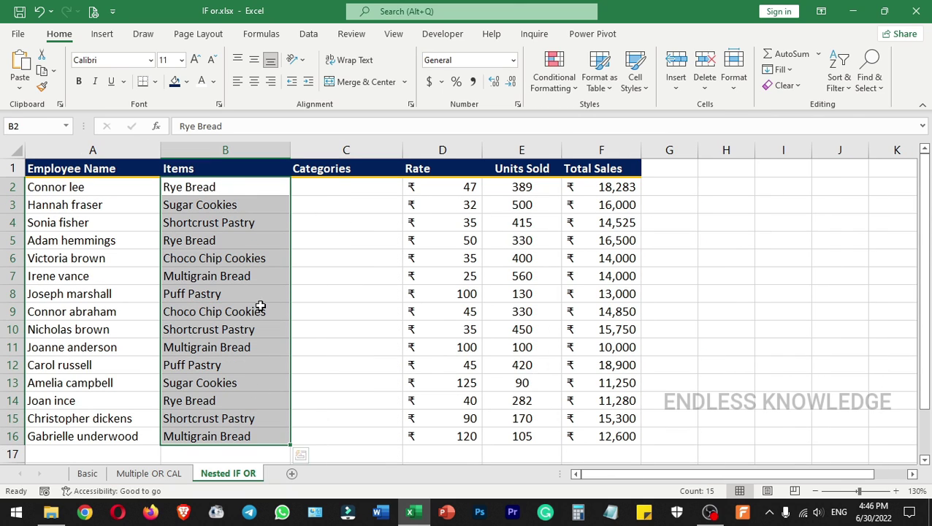
left_click(114, 186)
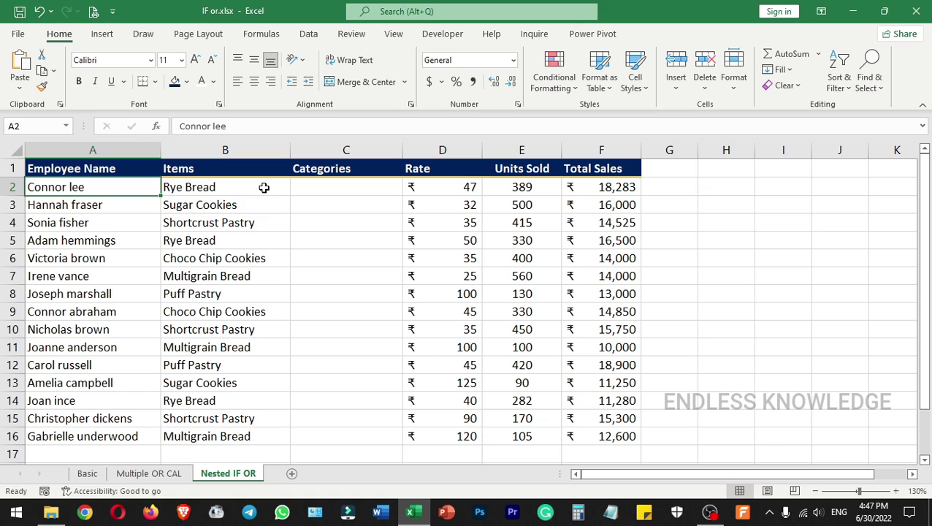
left_click(335, 187)
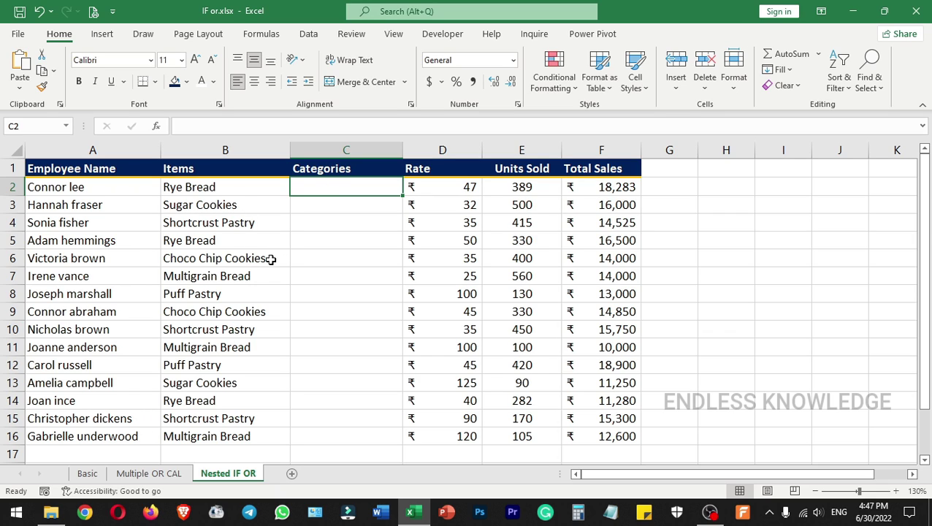
left_click(340, 260)
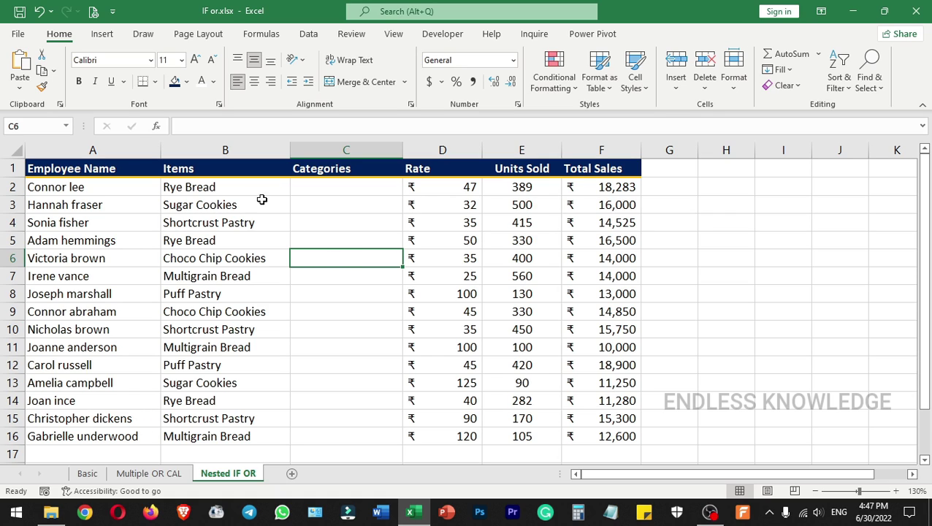
left_click(356, 188)
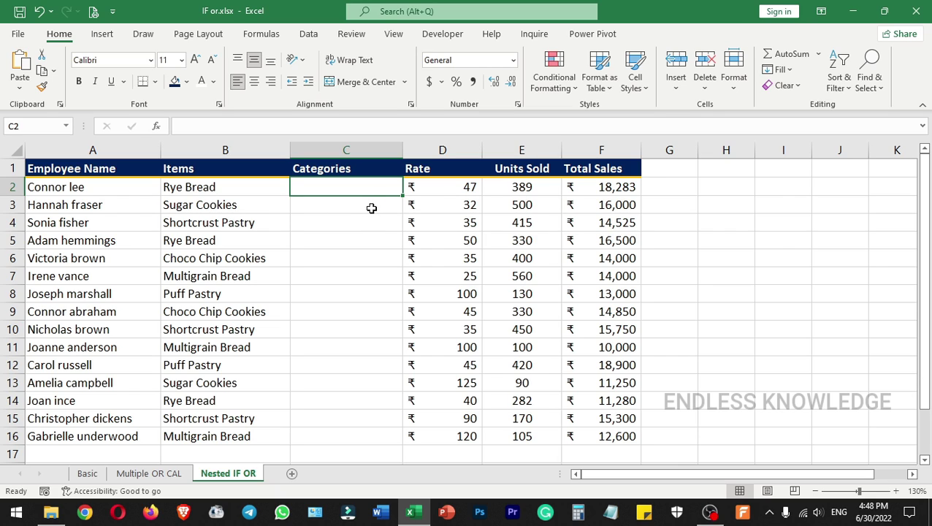
left_click(298, 127)
type("=if")
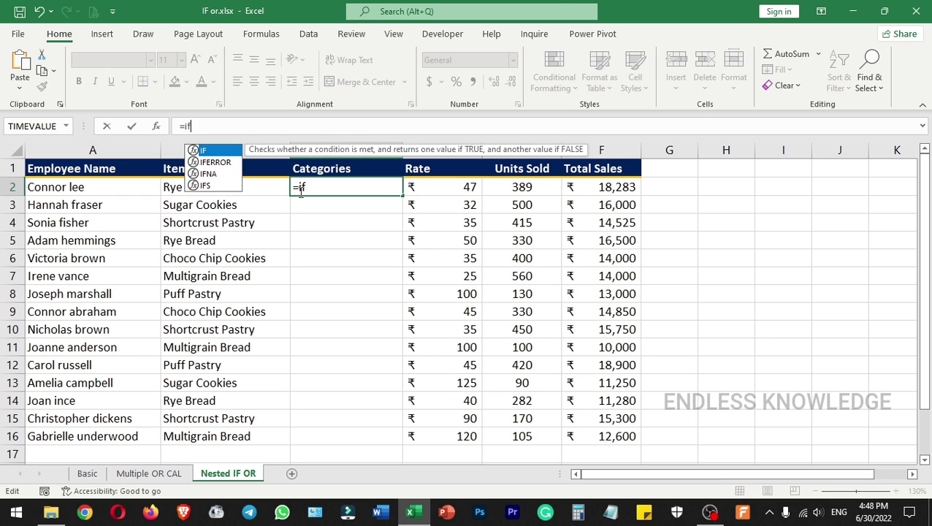
key("Tab")
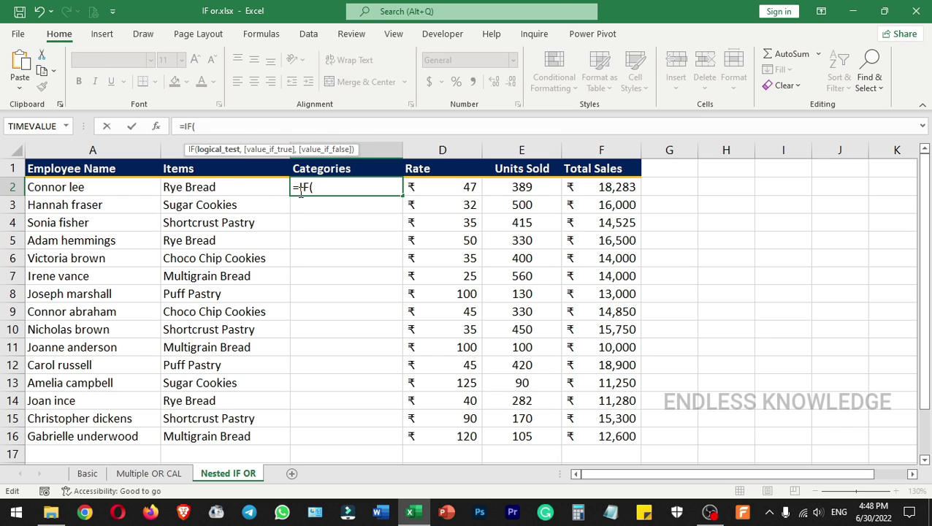
type("or")
key("Tab")
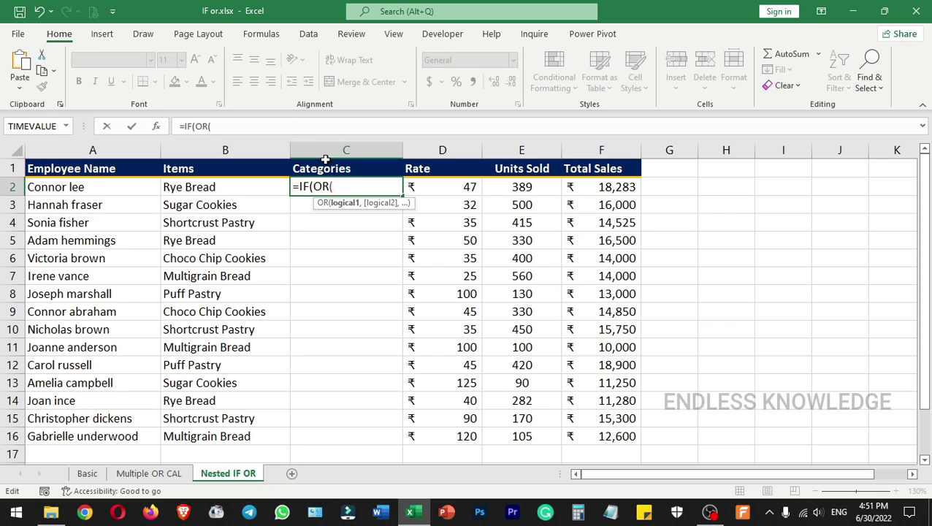
left_click(300, 127)
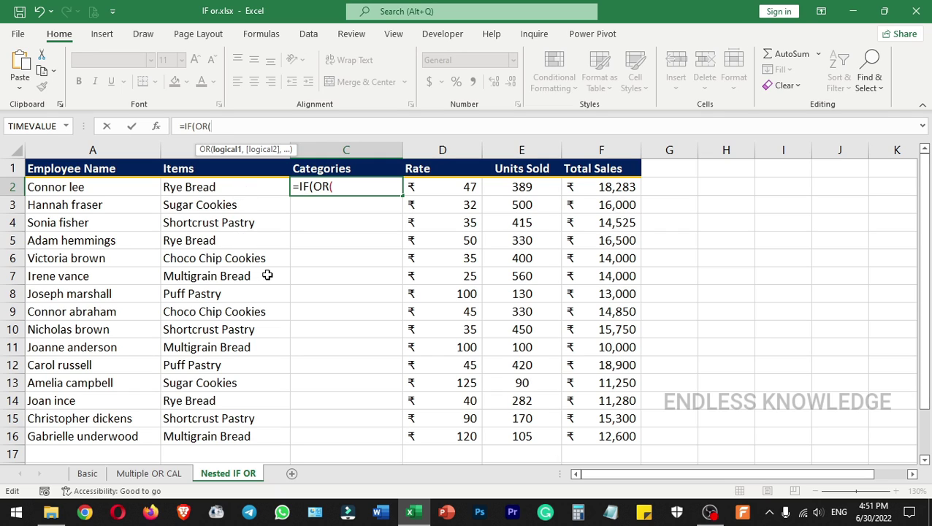
key("Escape")
- Check the IF with OR formula in F3 on the Basic sheet and return to the Nested IF OR sheet
left_click(87, 474)
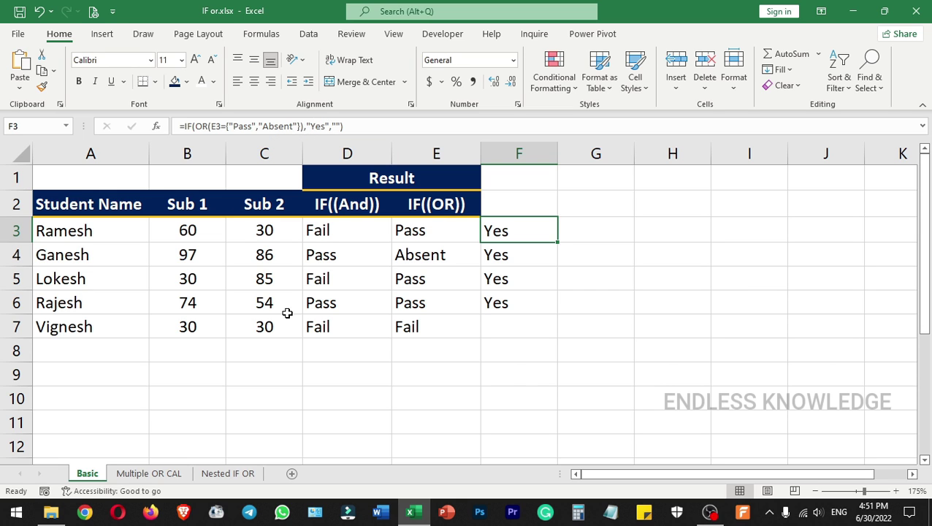
left_click(239, 472)
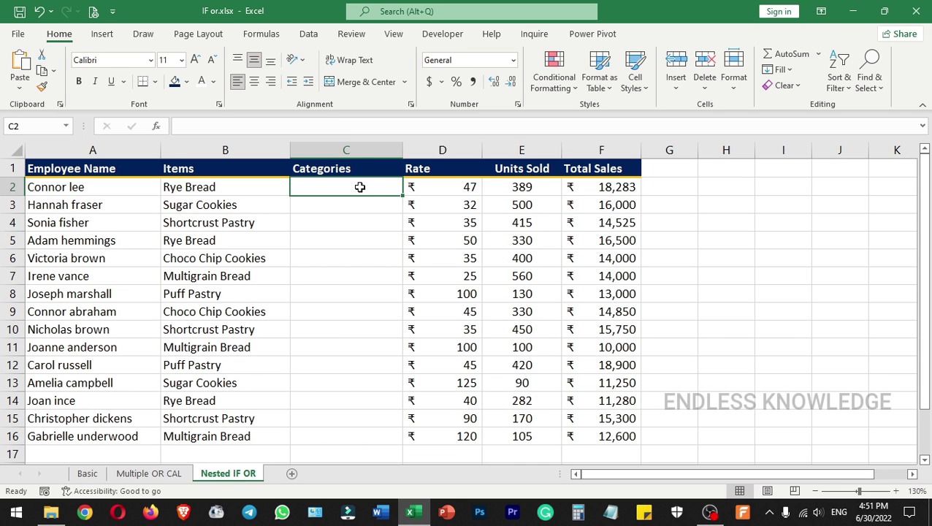
- Start an IF formula in C2 with an OR test that checks what item B2 equals
left_click(330, 125)
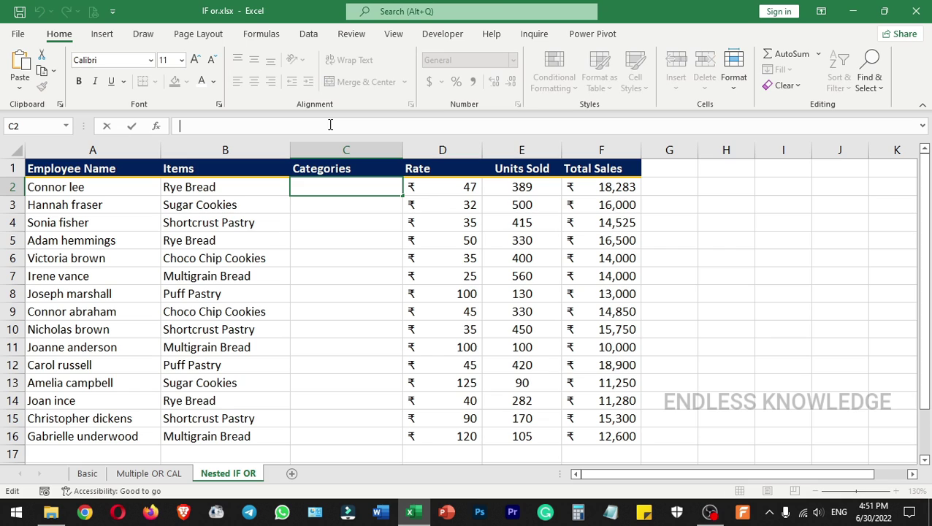
type("=if")
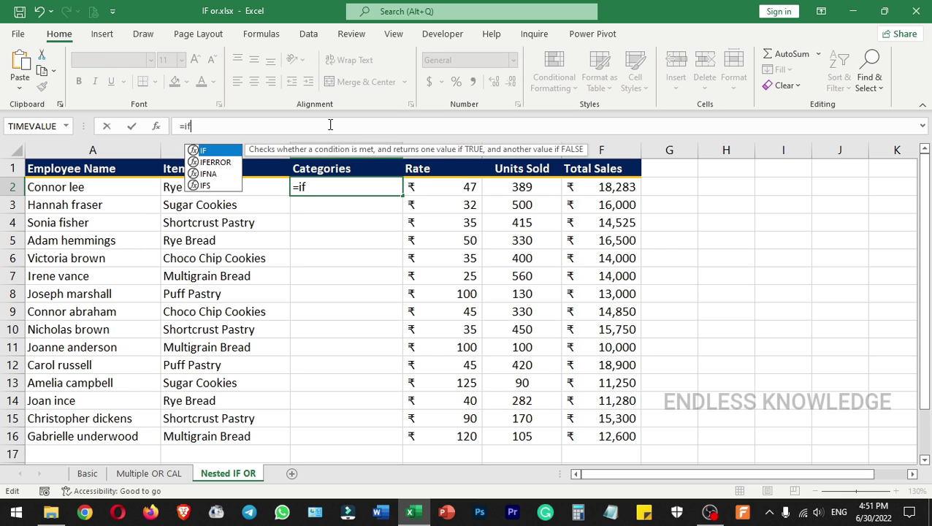
key("Tab")
type("or")
key("Tab")
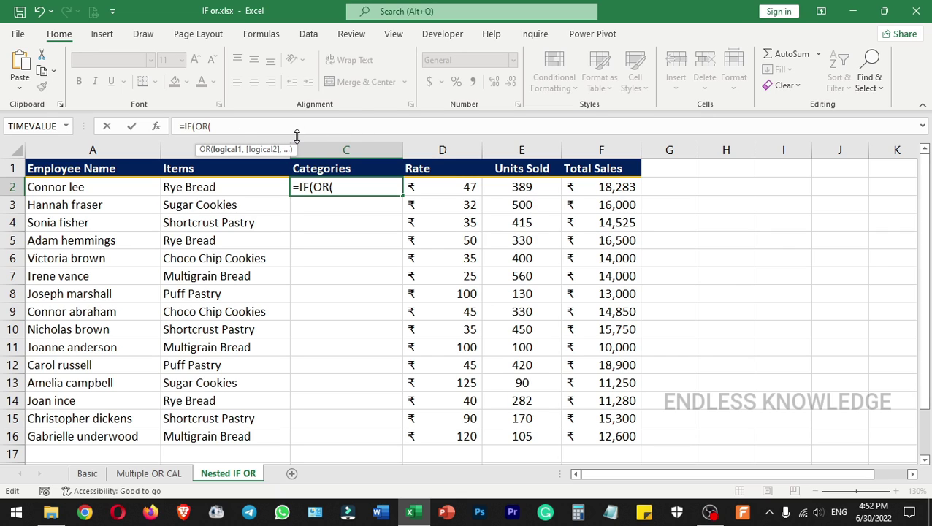
left_click(221, 187)
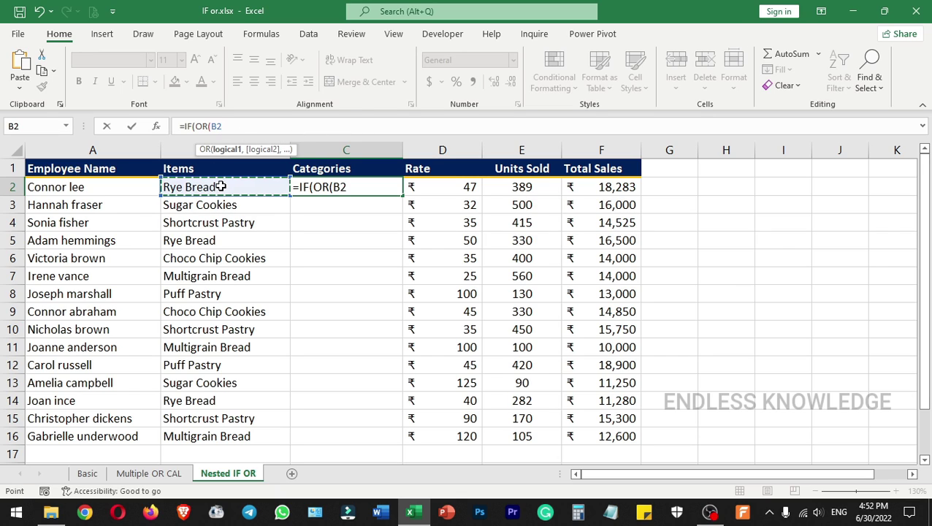
type("=")
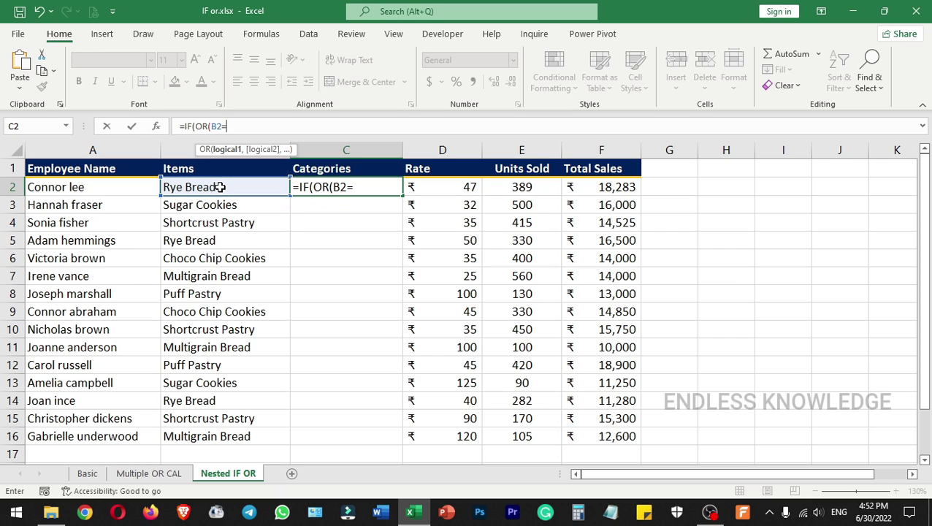
- Open an array of item names in C2's OR test with "Rye Bread" as the first entry
type("{")
type("\"")
type("Ry")
key("BackSpace")
type("ye Bread")
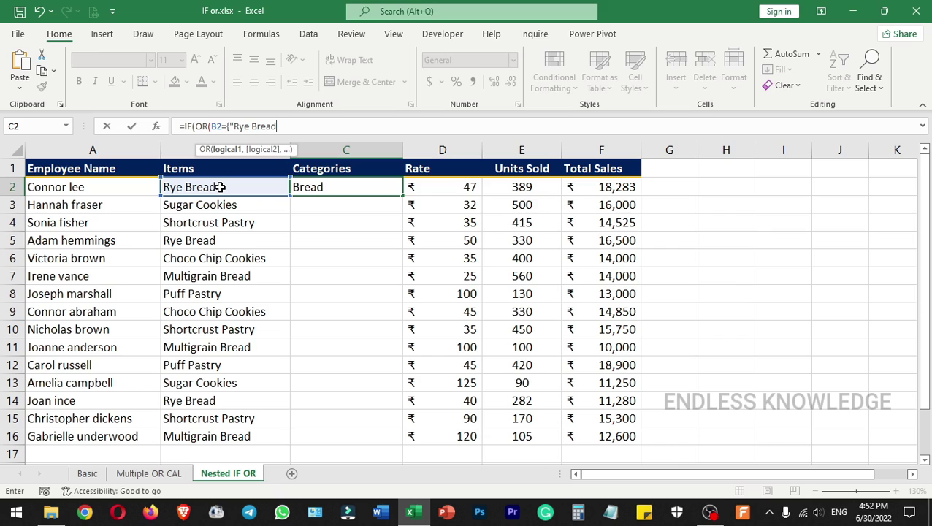
type("\",")
- Add "Multigrain Bread" as the second array entry in the C2 formula and close the array and the OR test
type("\"Multi ")
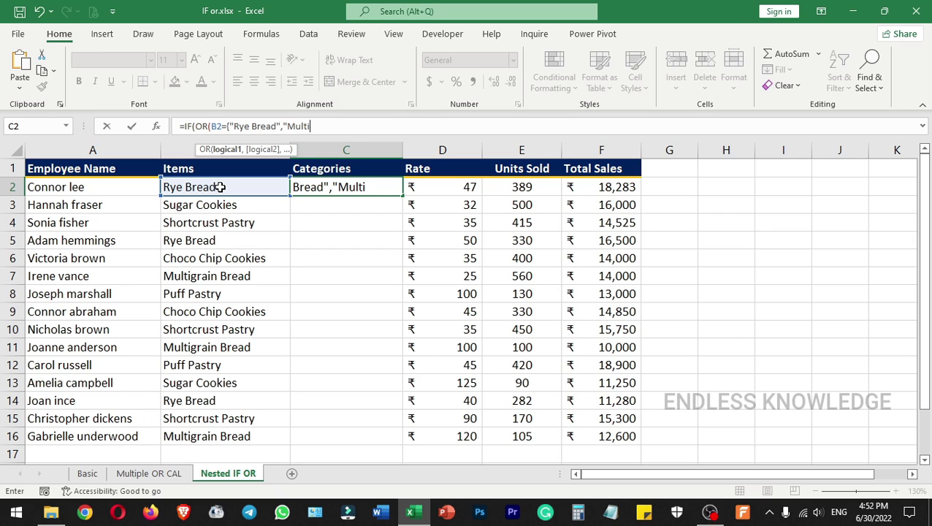
type("Grain")
key("BackSpace")
key("BackSpace")
key("BackSpace")
key("BackSpace")
key("BackSpace")
key("BackSpace")
type("grain Bre")
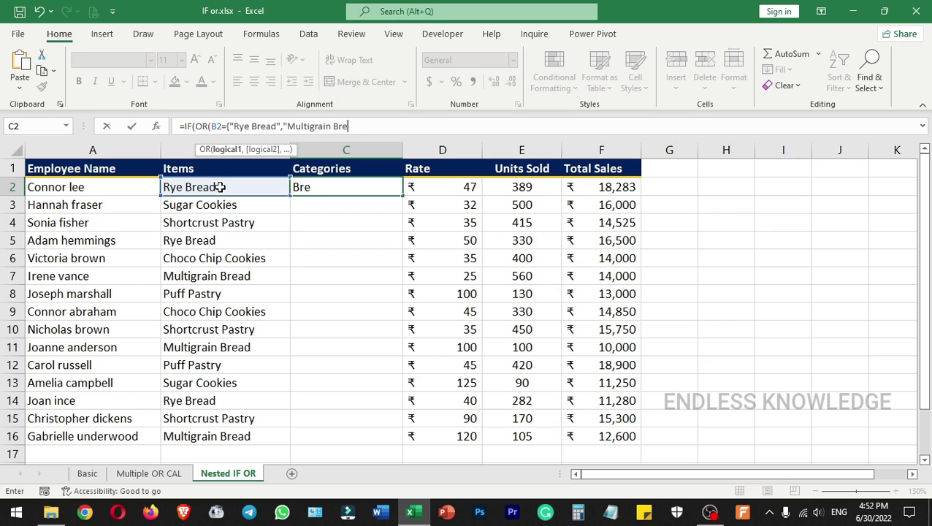
type("ad\"}")
type(")")
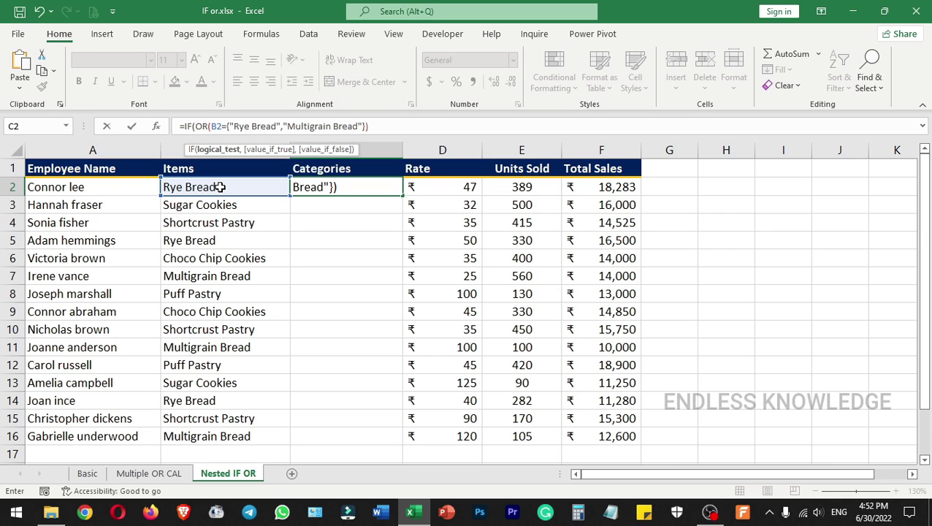
- Make the C2 formula return "Breads" when the OR test is true
type(",")
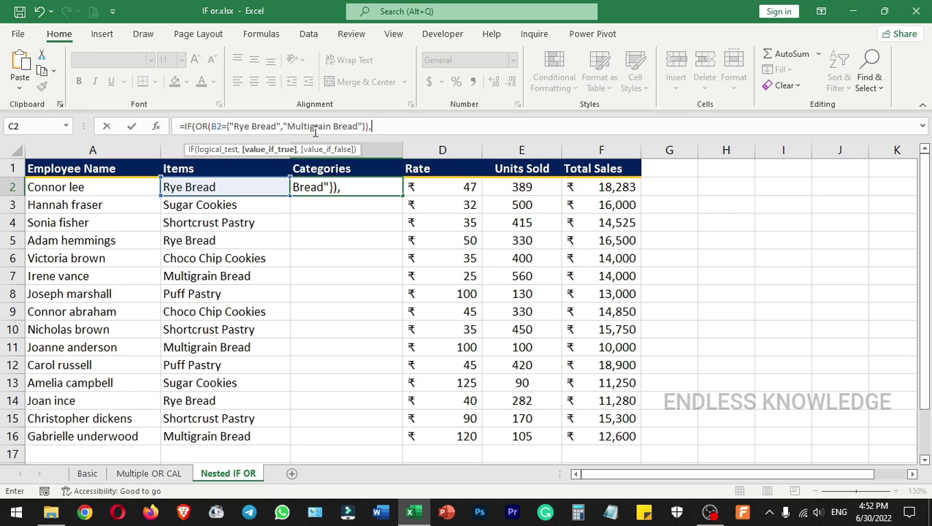
type("\"Breads\"")
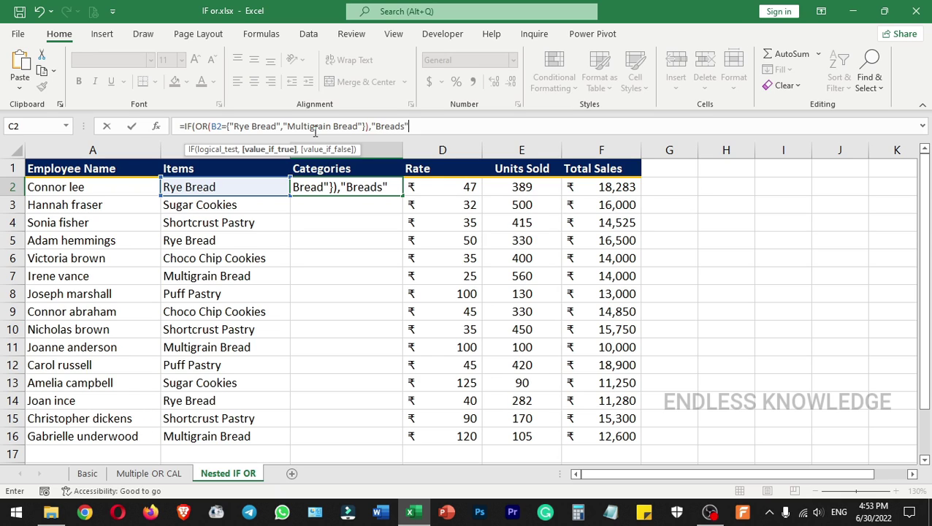
- Nest a second IF as the value-if-false argument of the C2 formula, with an OR test on what B2 equals
type(",")
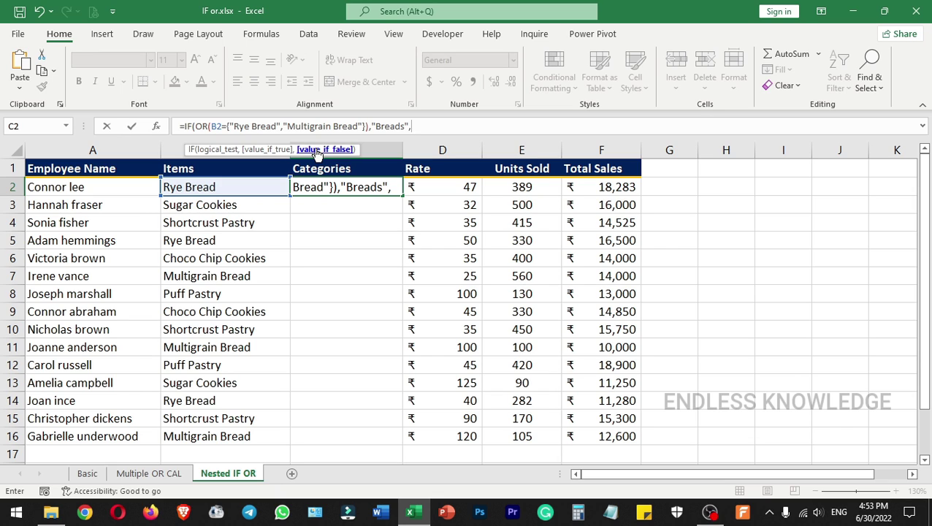
type("if")
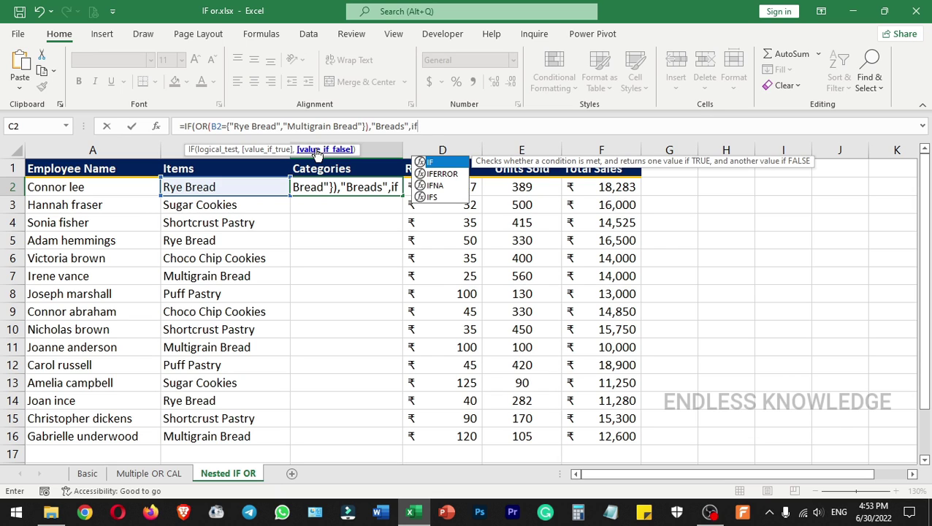
key("Tab")
type("or")
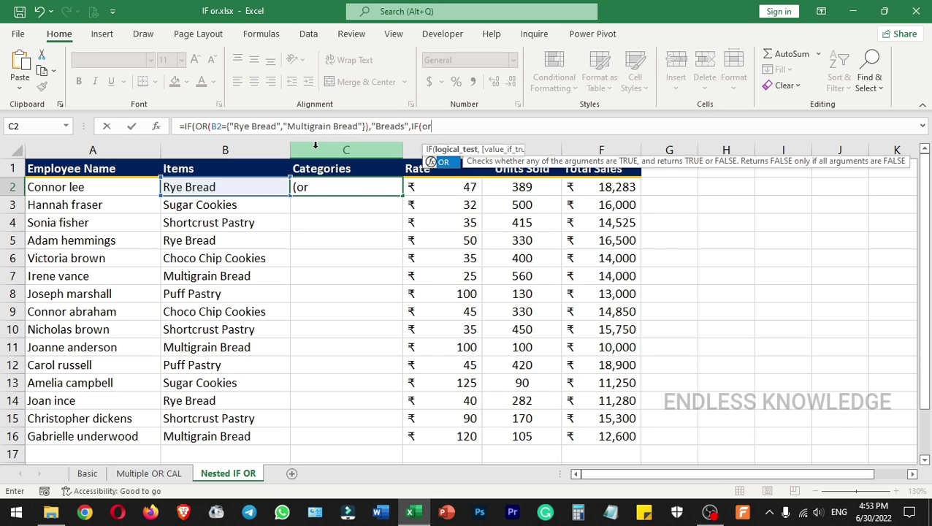
key("Tab")
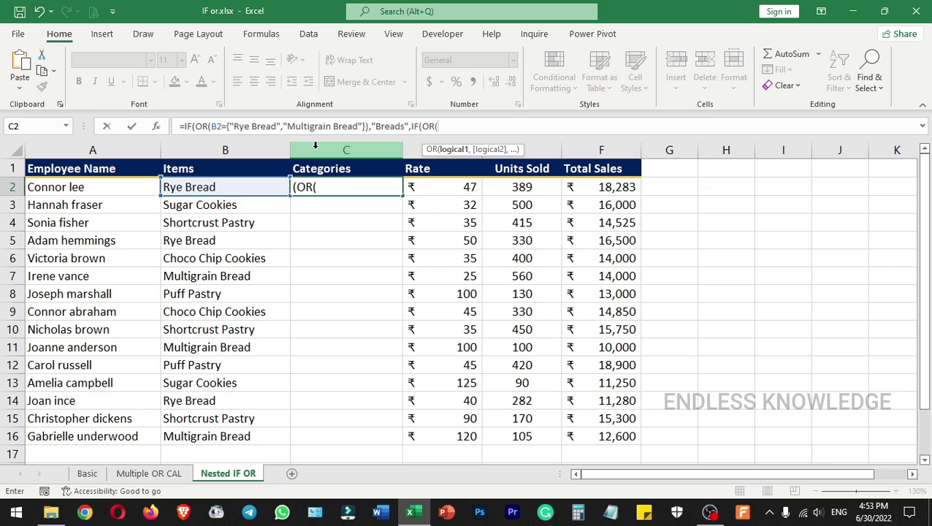
left_click(242, 184)
type("=")
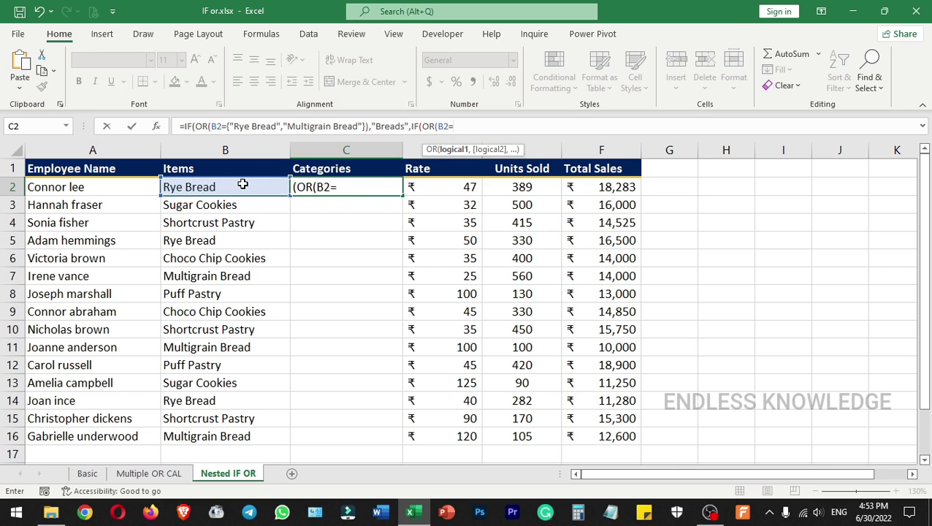
- Give the second OR test the array "Sugar Cookies" and "Choco Chip Cookies", and close the array and the test
type("{")
type("\"Sugar ")
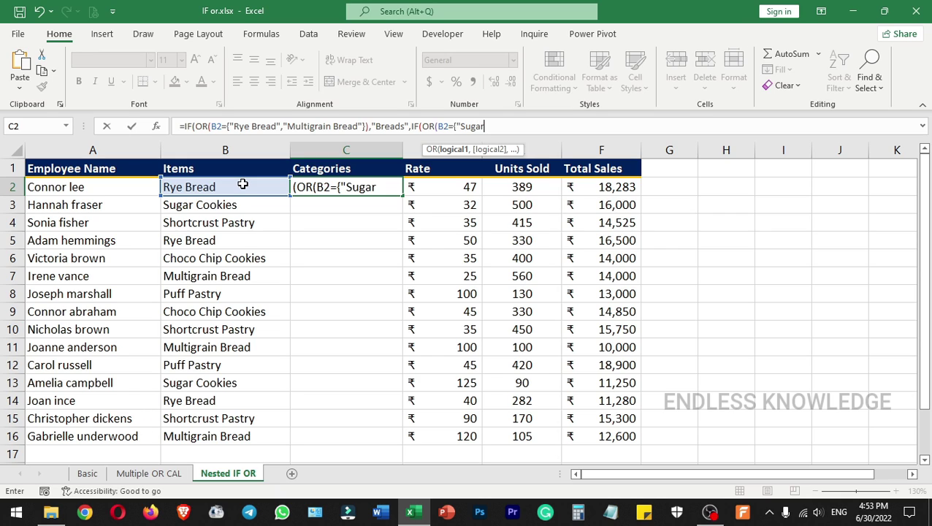
type("Cookies")
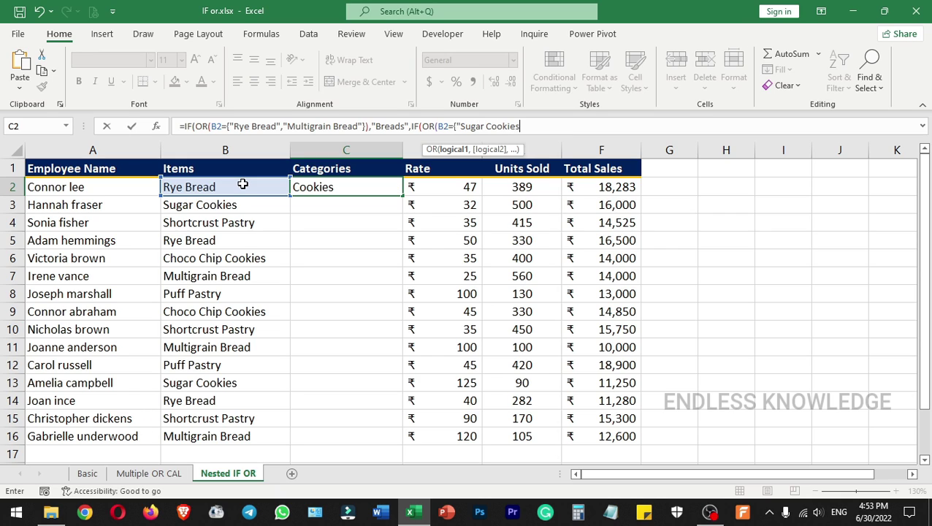
type("\",")
type("\"")
type("Choco")
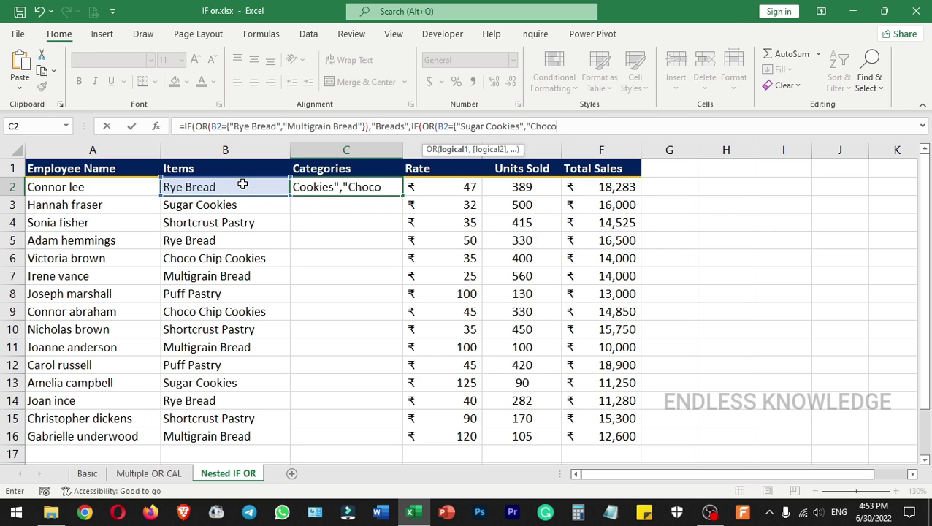
type(" Chip Cookies")
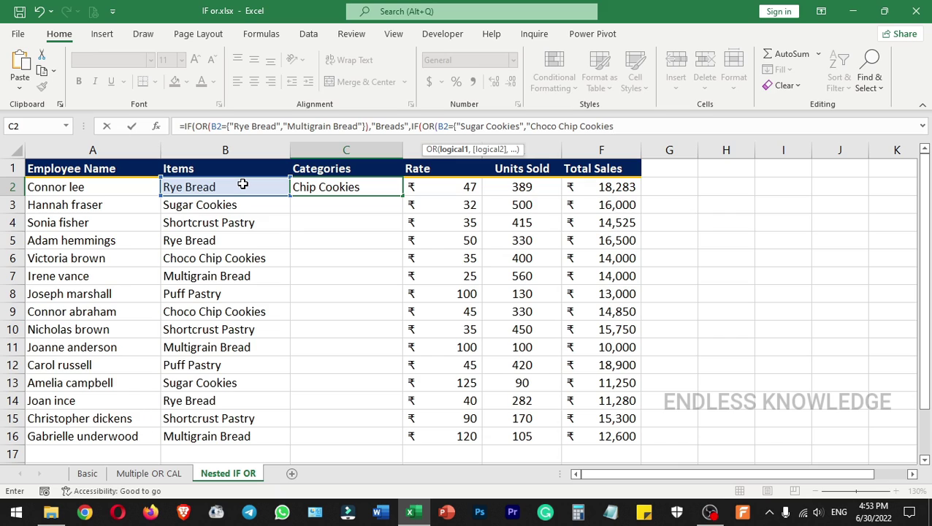
type("\"})")
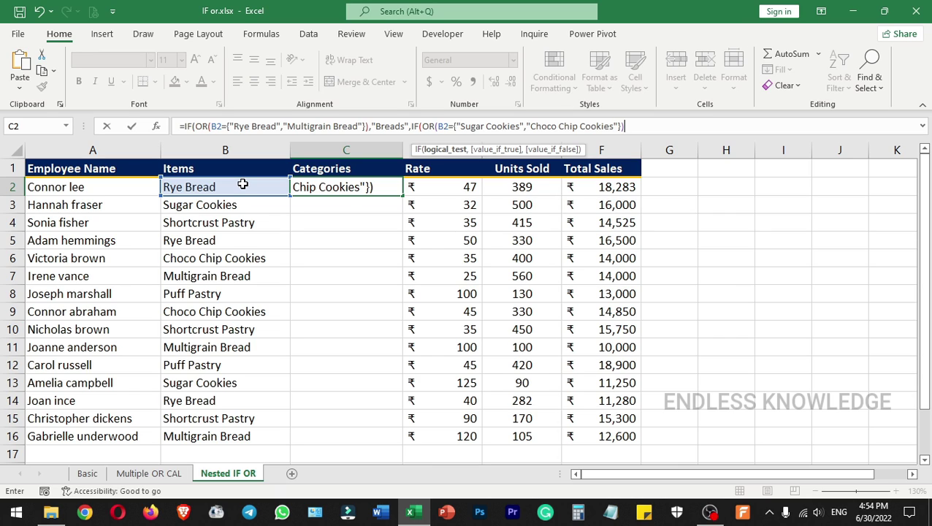
- Make the second IF in the C2 formula return "Cookies" when its OR test is true
type(",\"")
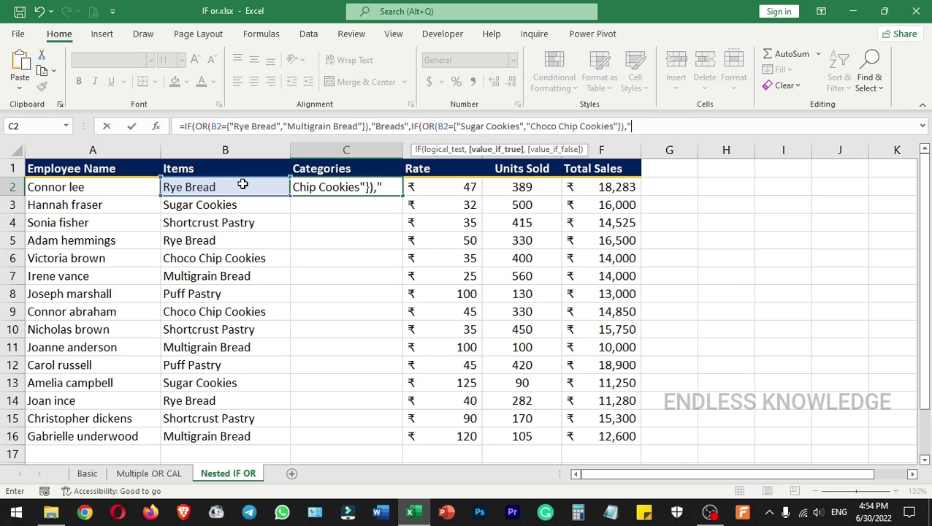
type("Cookies")
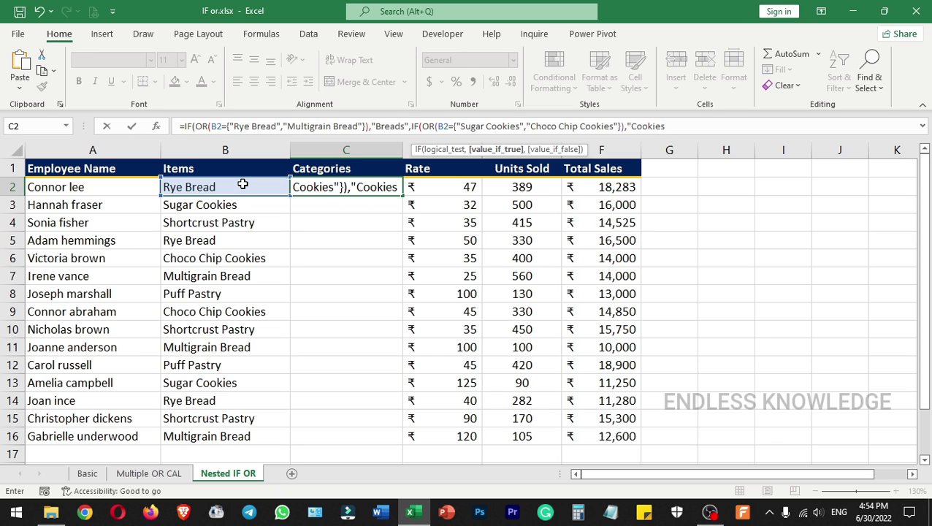
type("\",")
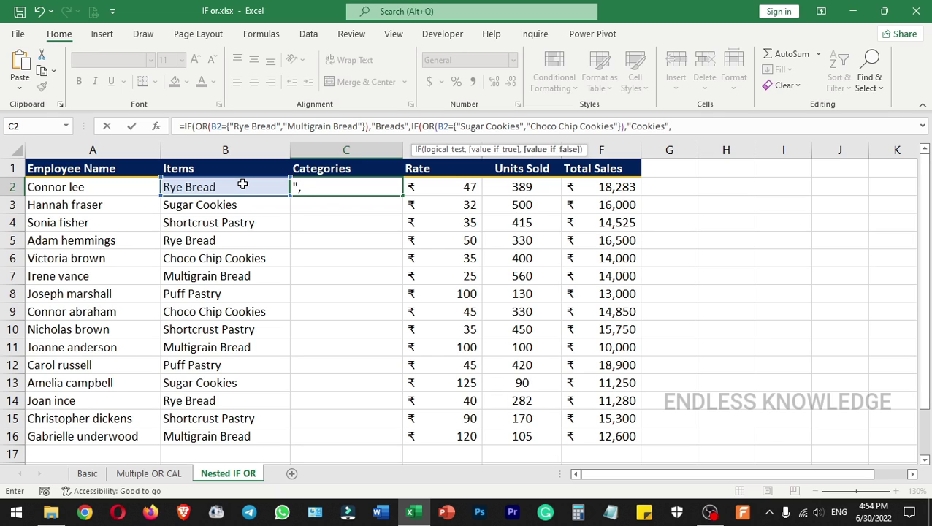
- Nest a third IF as the second IF's value-if-false argument, with an OR test on what B2 equals
type("if")
key("Tab")
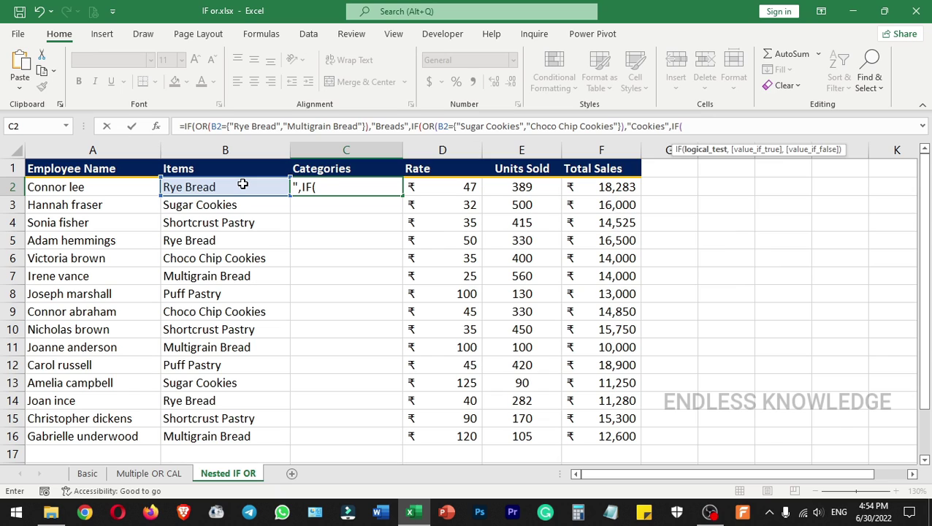
type("or")
key("Tab")
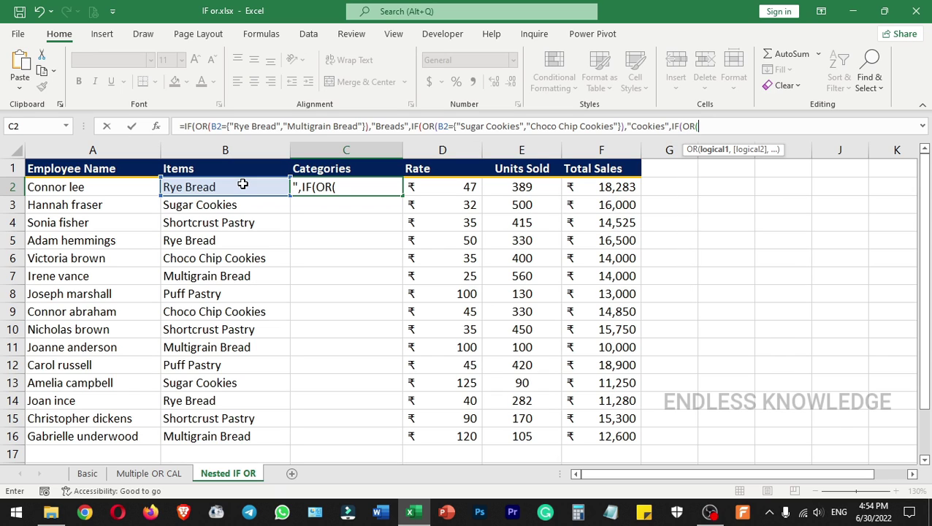
left_click(243, 185)
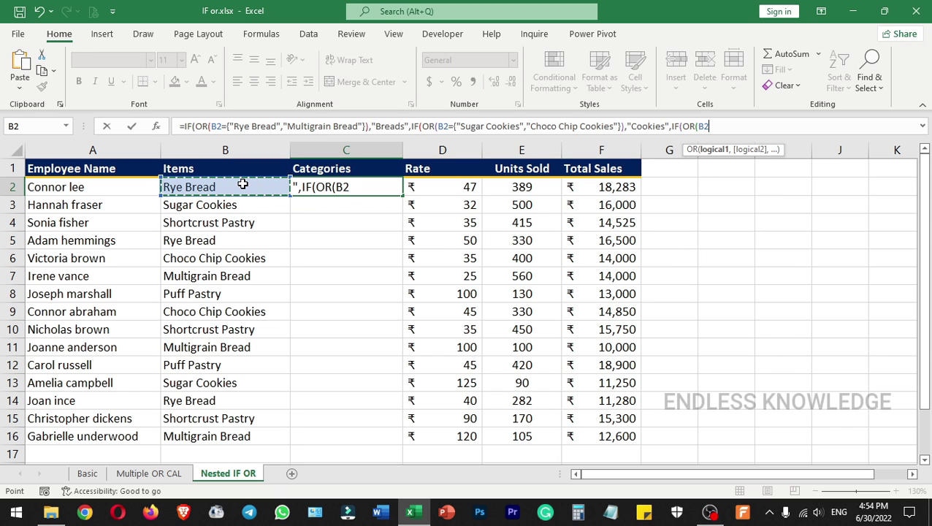
type("=\"")
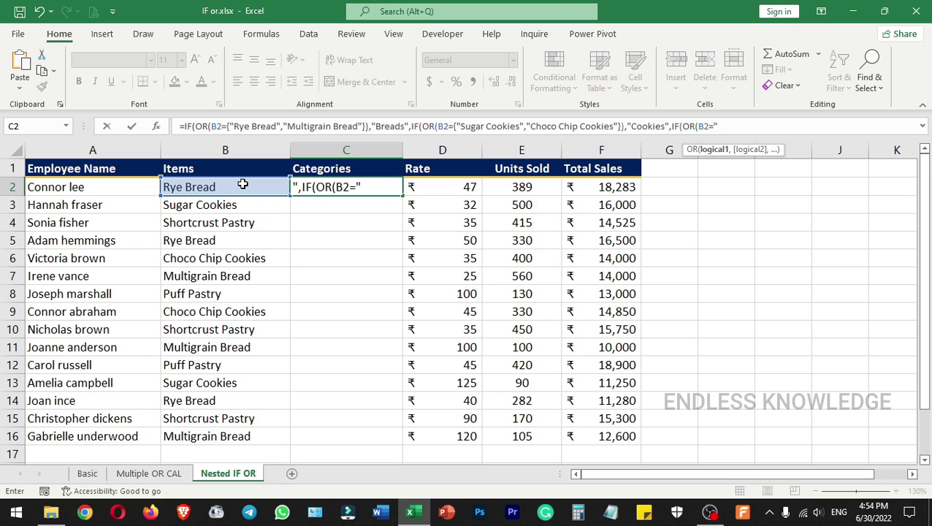
key("BackSpace")
- Enter "Shortcrust Pastry" and "Puff Pastry" as the third OR test's array, with both names fully enclosed in quotation marks
type("{\"Shortcrust Pastry\",Puff Pastry\"")
key("F2")
key("Left")
key("Left")
key("Left")
key("Left")
key("Left")
key("Left")
key("Left")
key("Left")
key("Left")
key("Left")
key("Left")
key("Left")
type("\"")
key("End")
- Finish and enter the C2 formula so the third test returns "Pastries" when true and an empty string "" otherwise
type("}),\"Pastries\"")
left_click(923, 126)
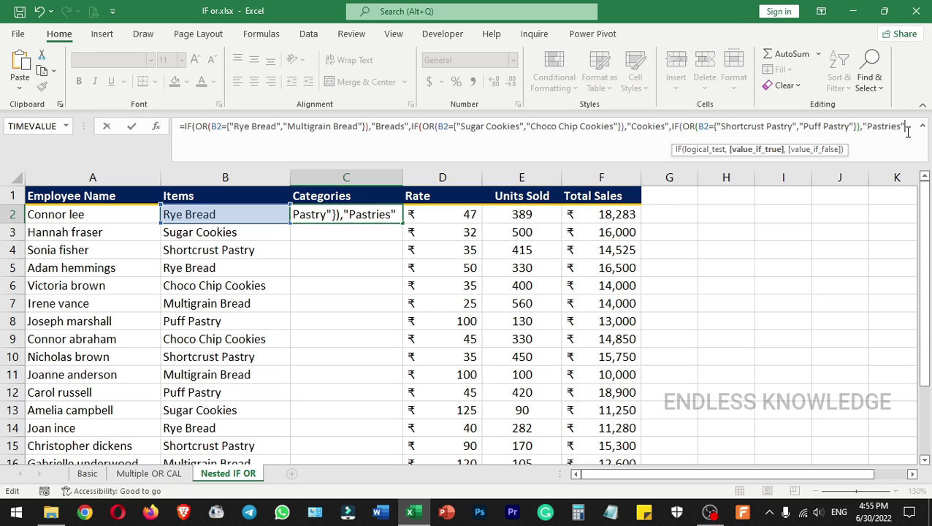
type(",")
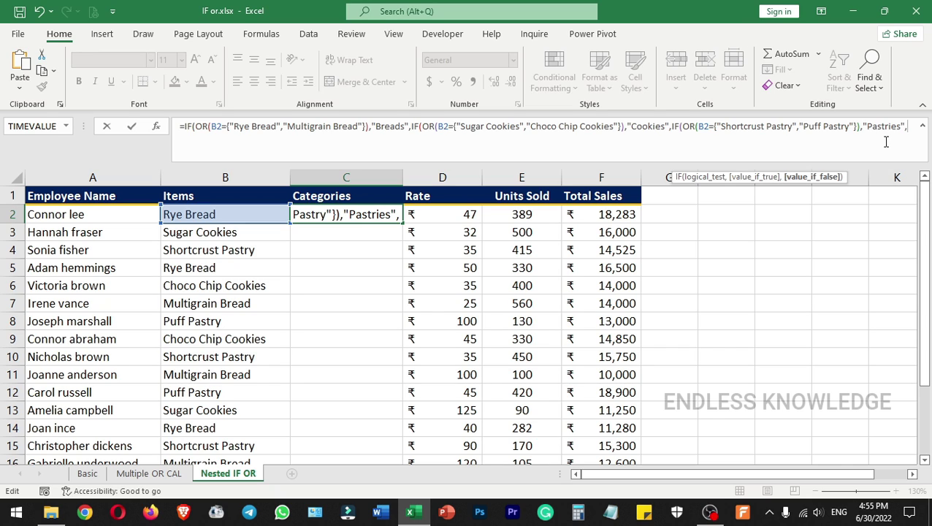
type("\"\"")
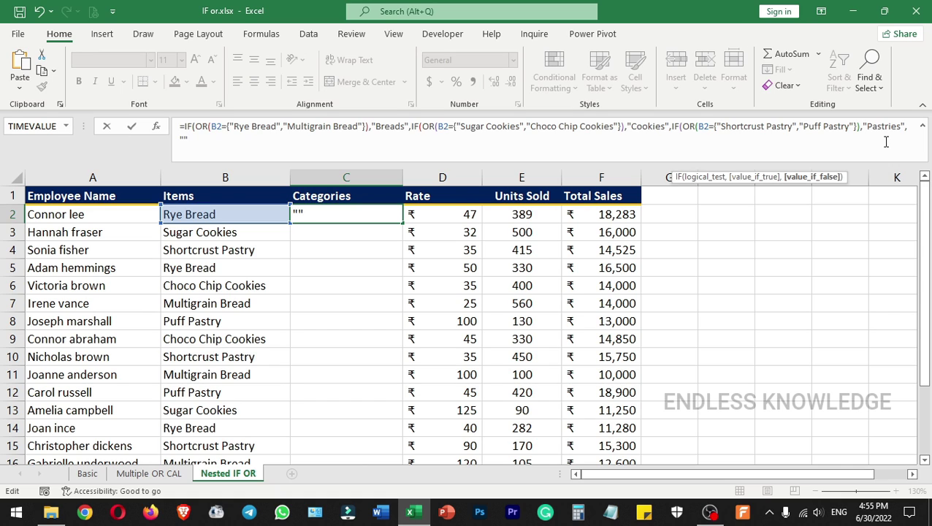
type(")))")
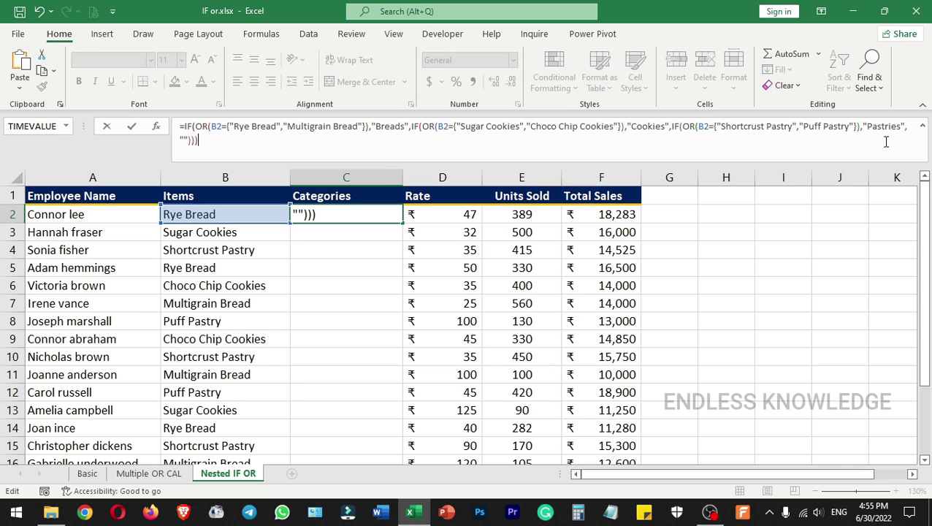
key("Return")
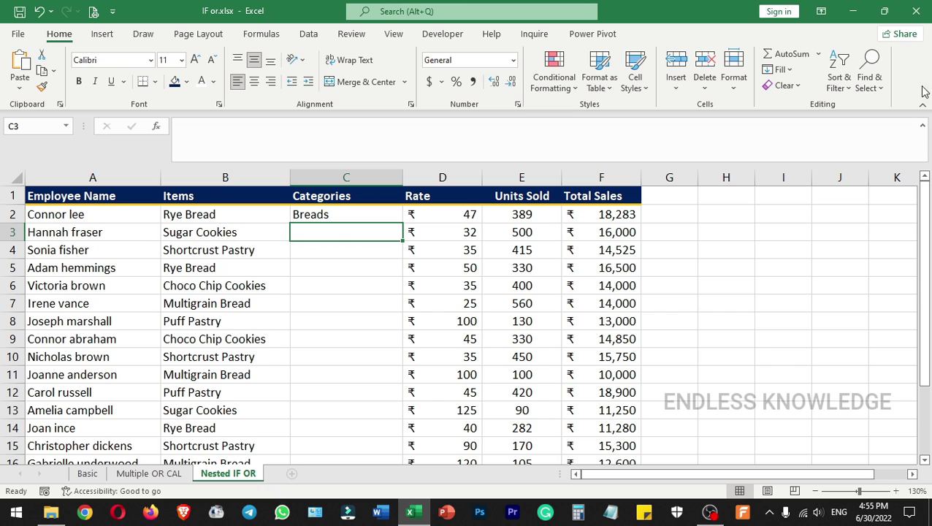
- Fill the C2 formula down the Categories column through C16 and compare rows 2 and 7 with their items
left_click(923, 126)
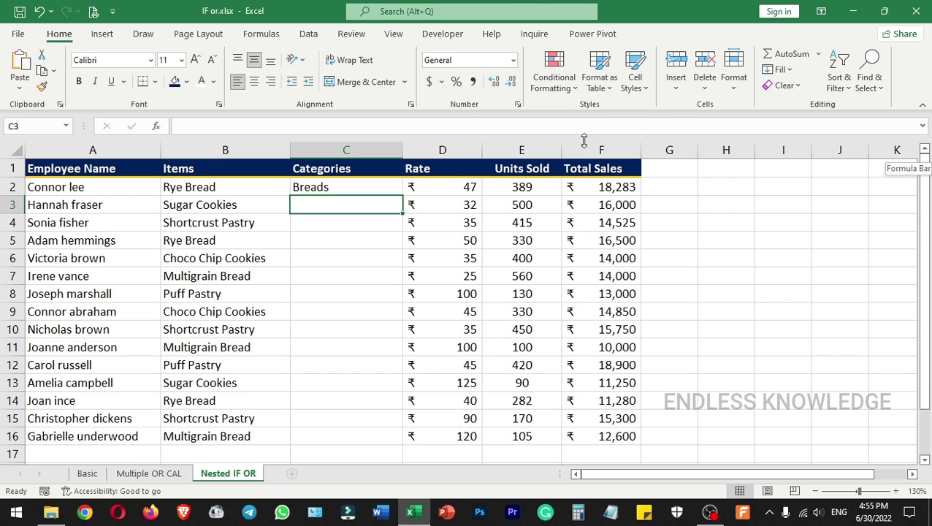
left_click(387, 191)
double_click(402, 196)
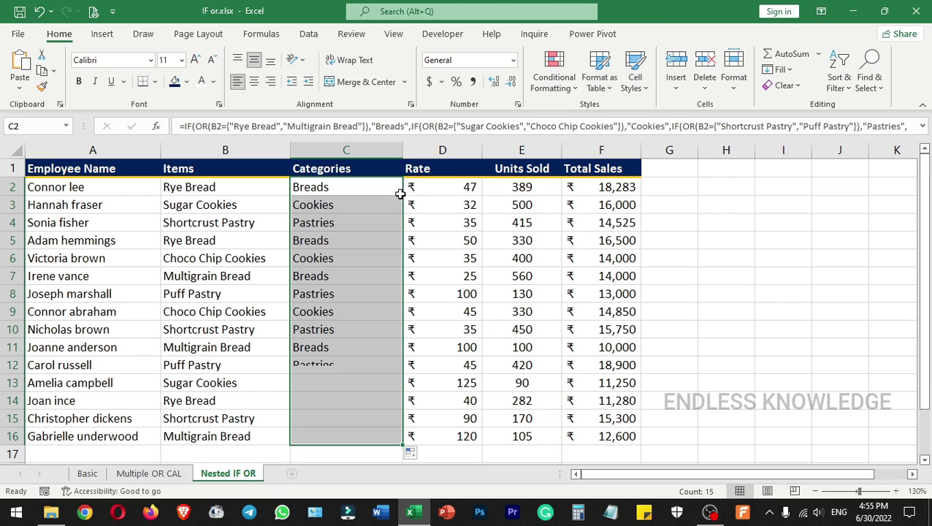
left_click(270, 187)
left_click(330, 187)
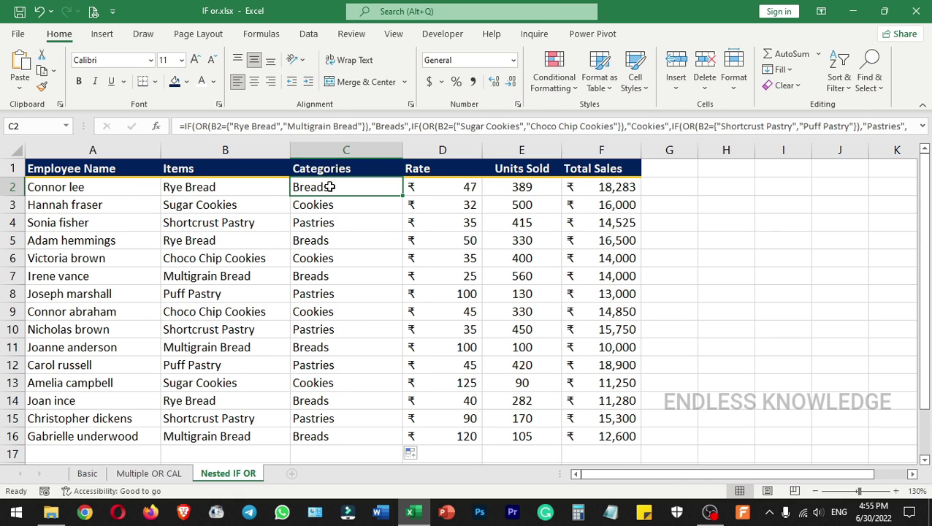
left_click(247, 276)
left_click(312, 275)
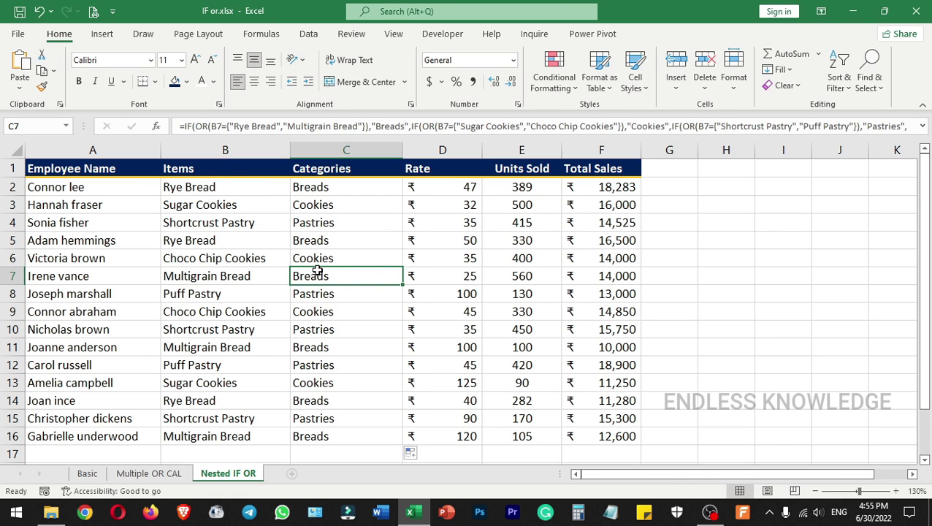
- Copy the items in B6:B16 and paste them below the list starting at B17
scroll(328, 245, "down", 2)
scroll(307, 227, "down", 1)
scroll(260, 216, "up", 2)
left_click_drag(244, 203, 239, 379)
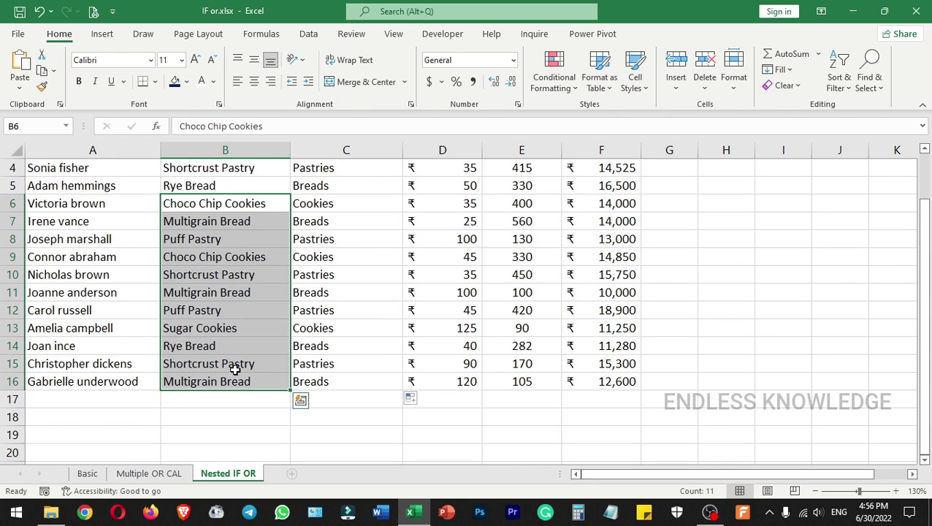
key("ctrl+c")
scroll(293, 303, "down", 2)
left_click(255, 294)
key("ctrl+v")
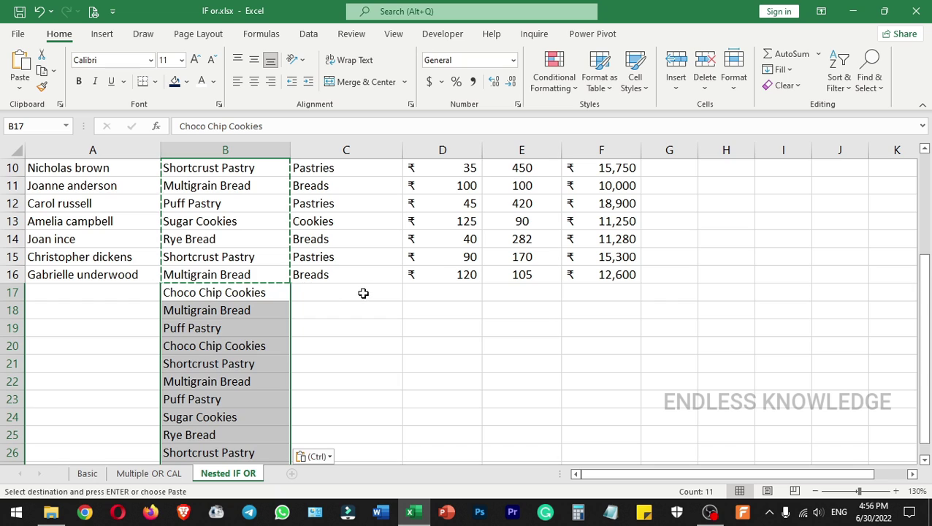
key("Escape")
- Fill the category formula from C16 down to C27 beside the added items and review the categories
left_click(380, 280)
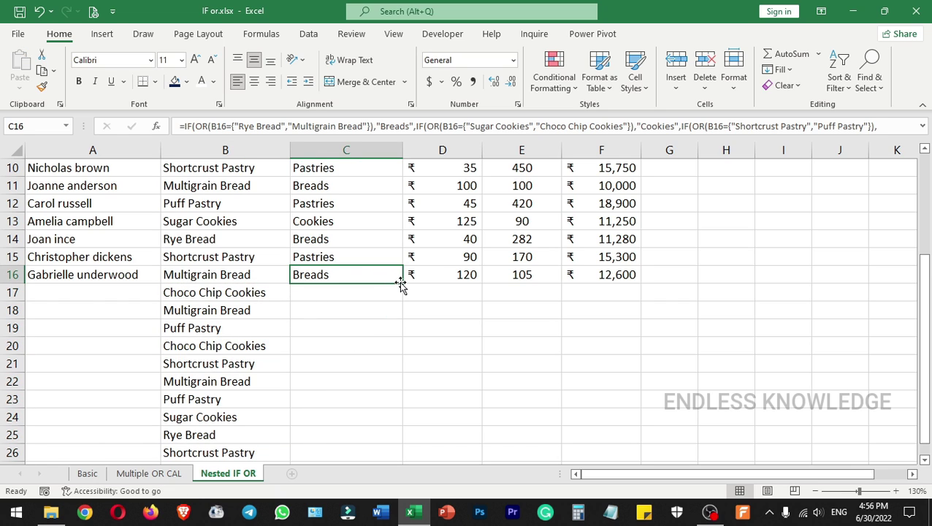
double_click(404, 283)
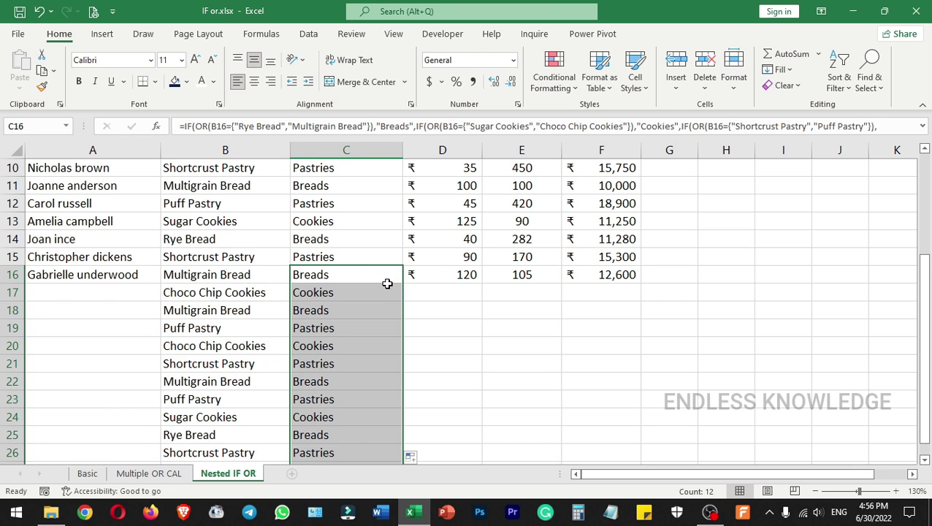
left_click(380, 309)
scroll(409, 323, "down", 3)
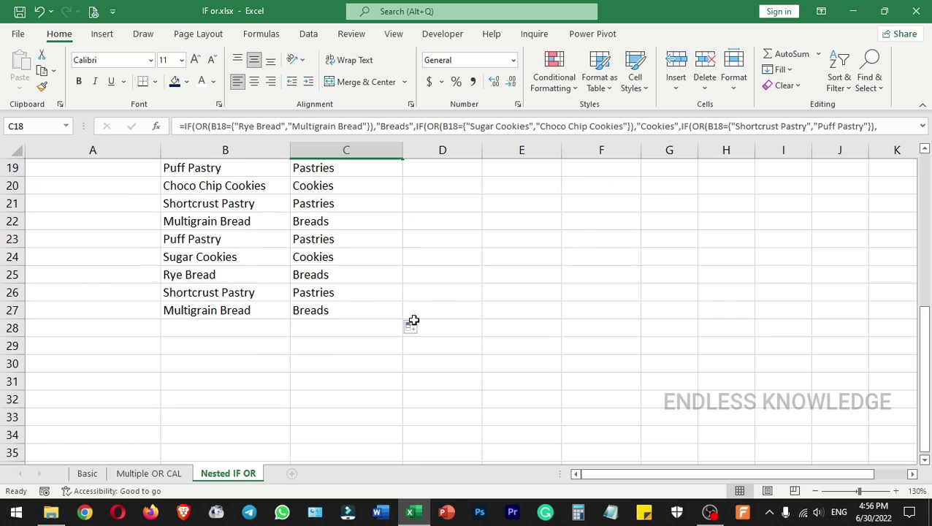
scroll(415, 323, "up", 6)
left_click(365, 198)
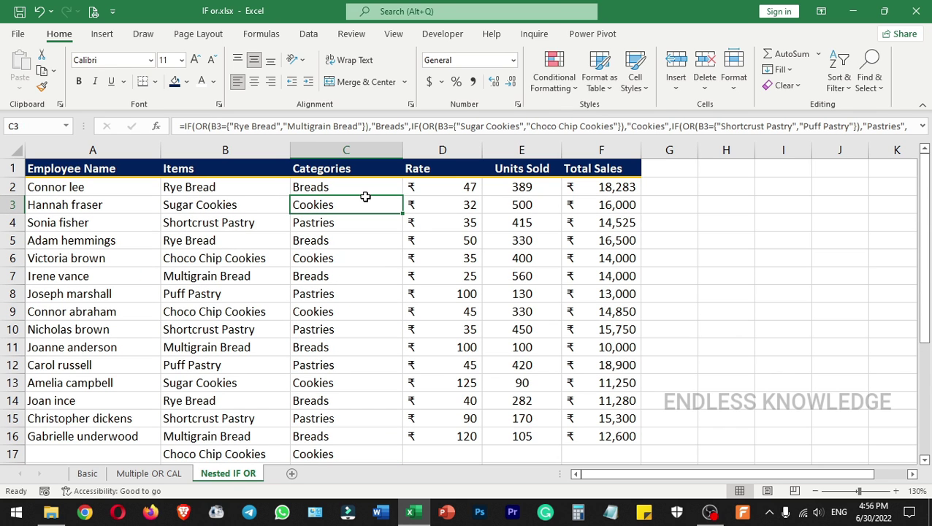